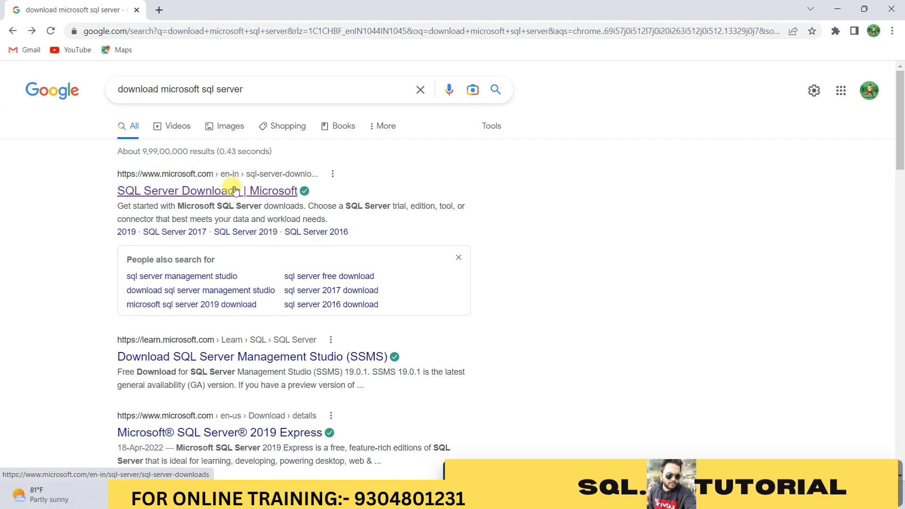
# Step: Open Microsoft's SQL Server Downloads page from the search results and look at the free Developer and Express editions
pyautogui.click(210, 191)
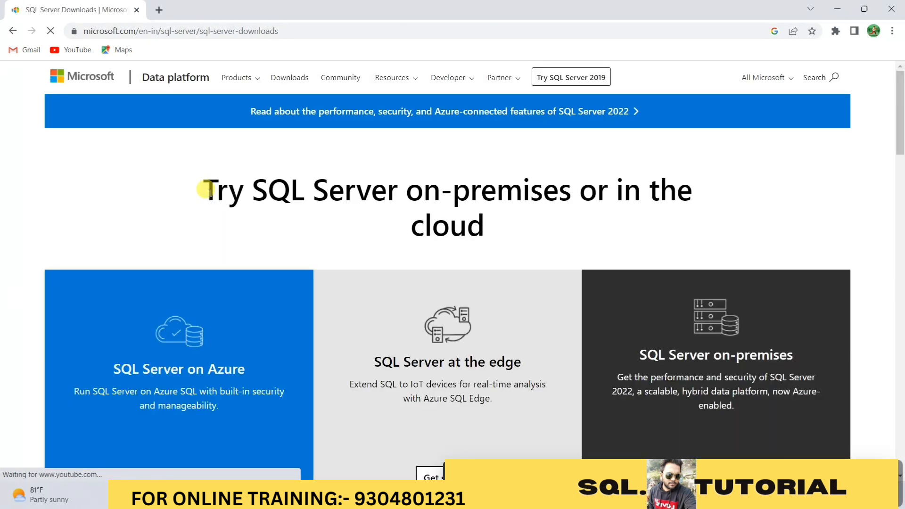
pyautogui.scroll(-5, 565, 168)
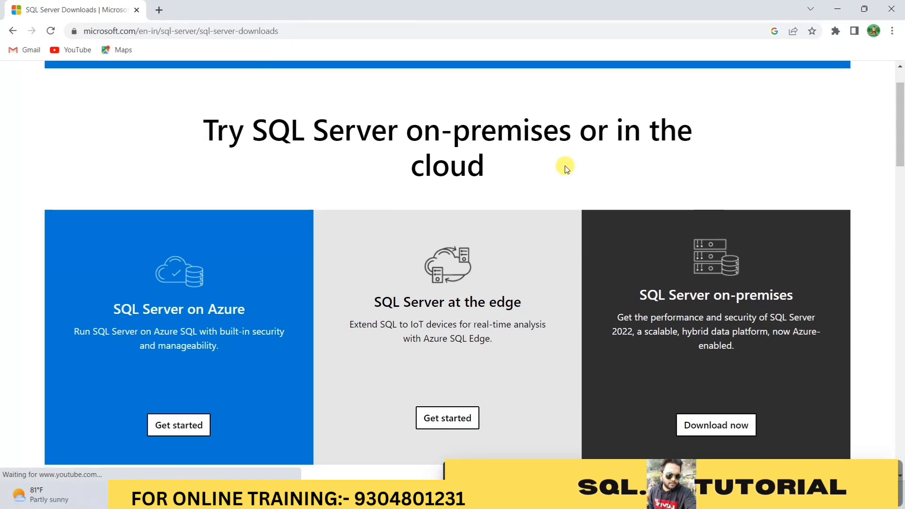
pyautogui.scroll(-3, 565, 168)
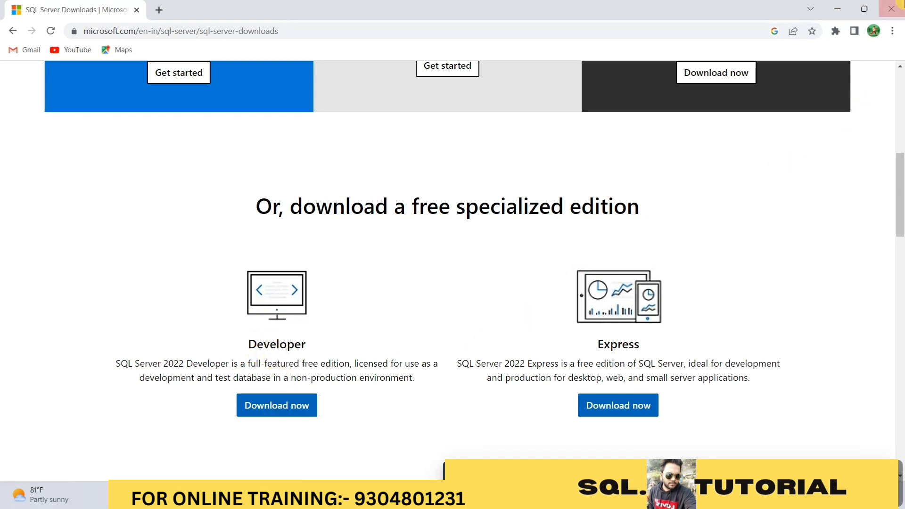
# Step: Launch the downloaded installer SQL2022-SSEI-Dev.exe from the browser's list of downloads and allow it to run
pyautogui.click(892, 33)
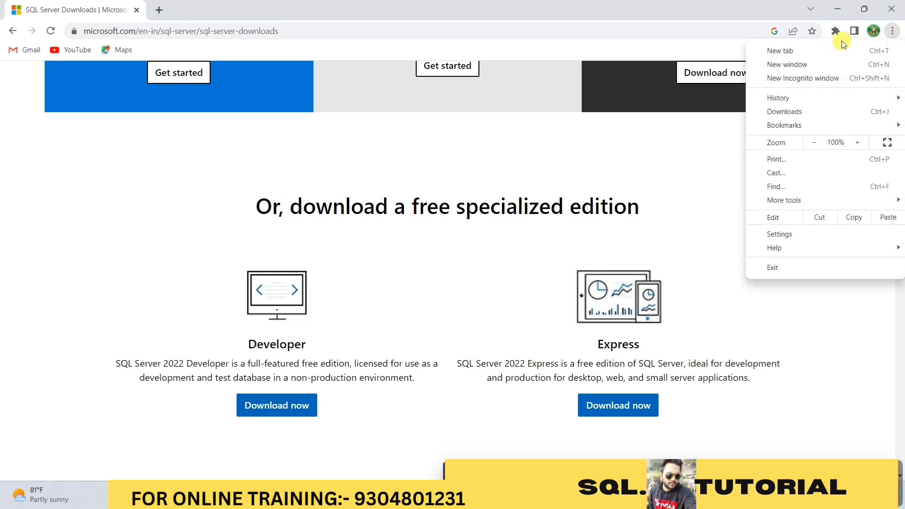
pyautogui.click(793, 111)
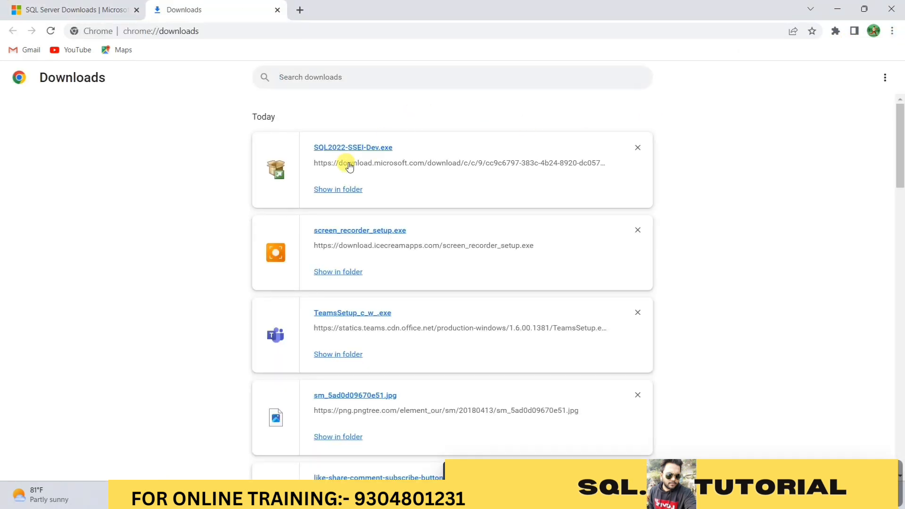
pyautogui.click(346, 147)
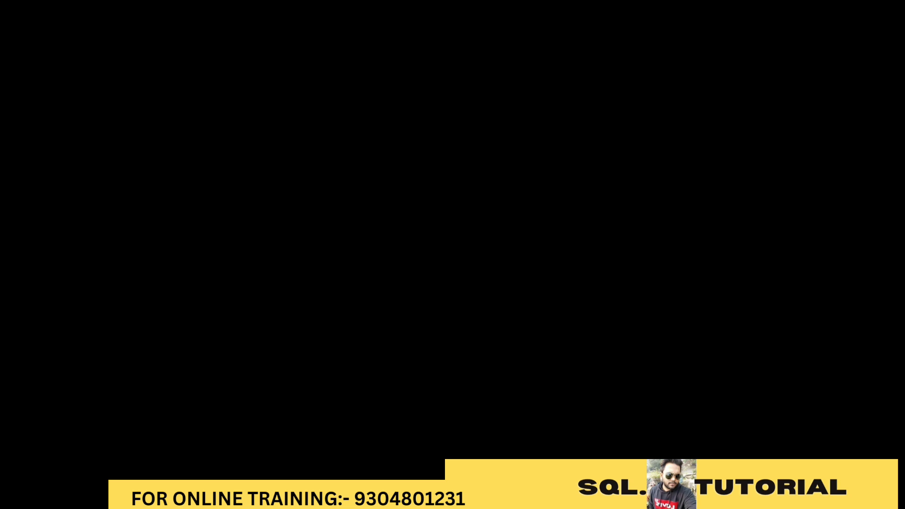
pyautogui.click(405, 347)
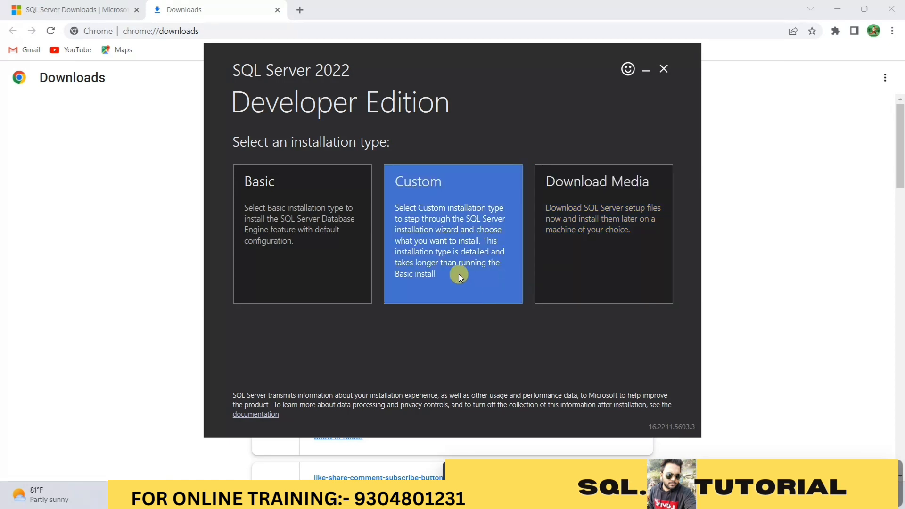
# Step: Run the Basic installation, accepting the license terms and the install location C:\Program Files\Microsoft SQL Server
pyautogui.click(292, 230)
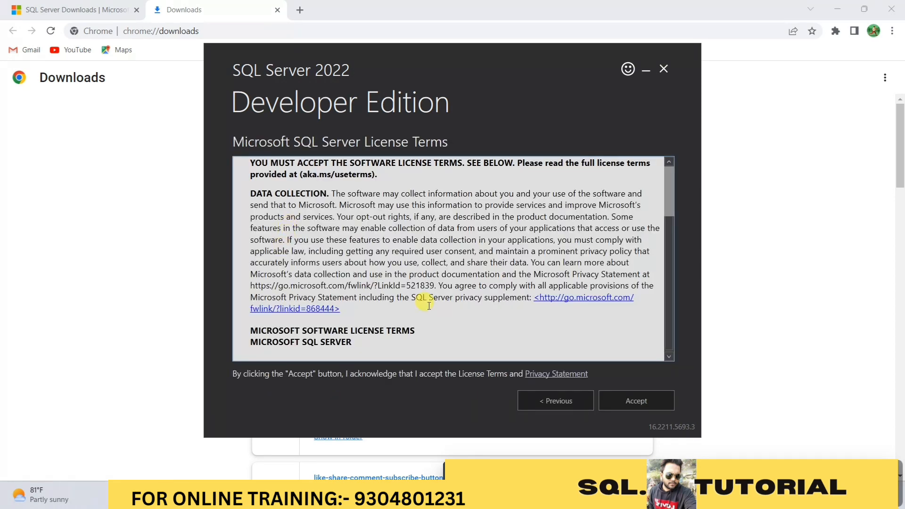
pyautogui.scroll(-2, 436, 302)
pyautogui.scroll(-3, 438, 300)
pyautogui.scroll(-10, 438, 300)
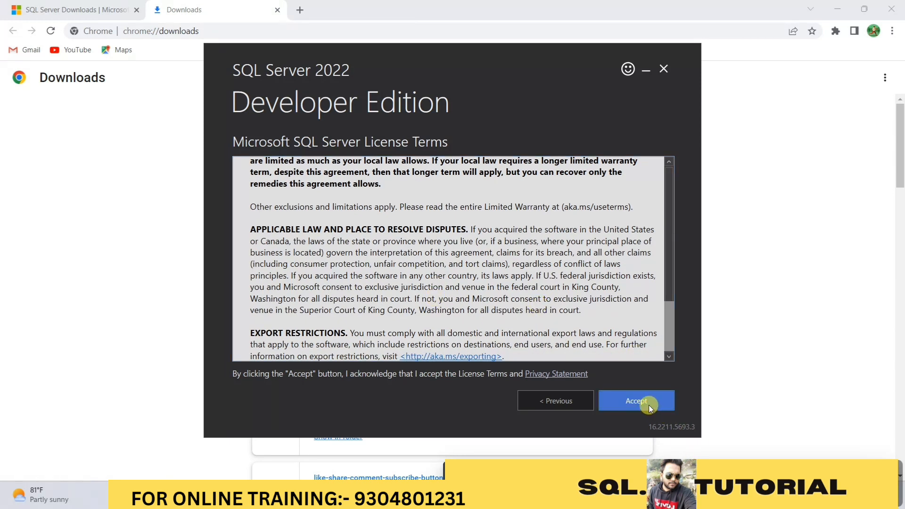
pyautogui.click(648, 405)
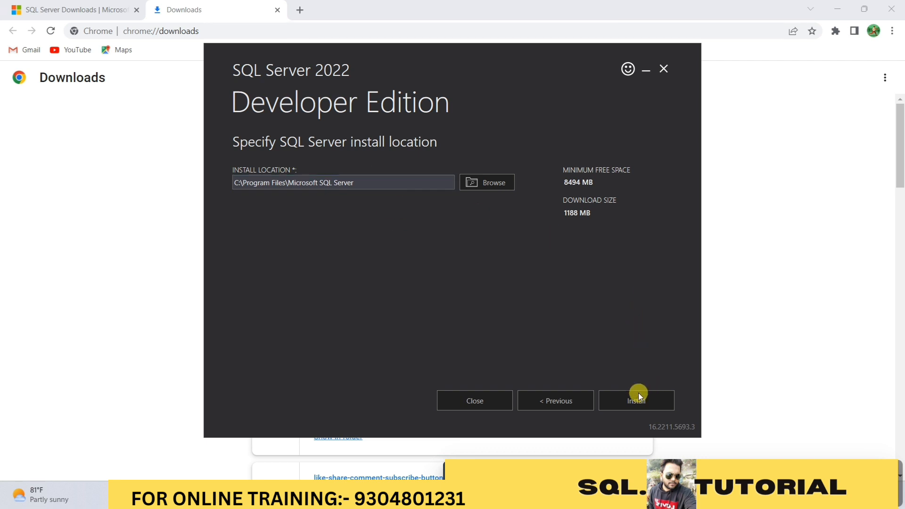
pyautogui.click(647, 403)
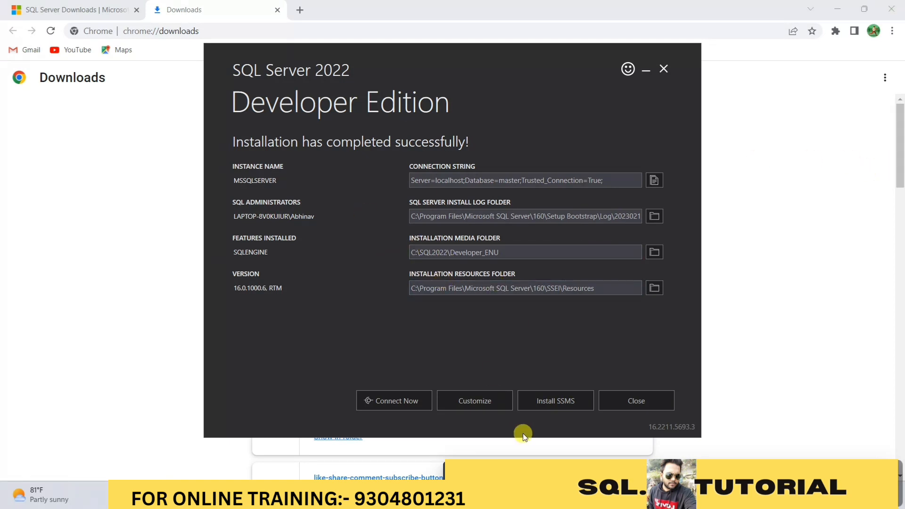
# Step: Start customizing the completed installation and enable Microsoft Update to check for updates
pyautogui.click(478, 401)
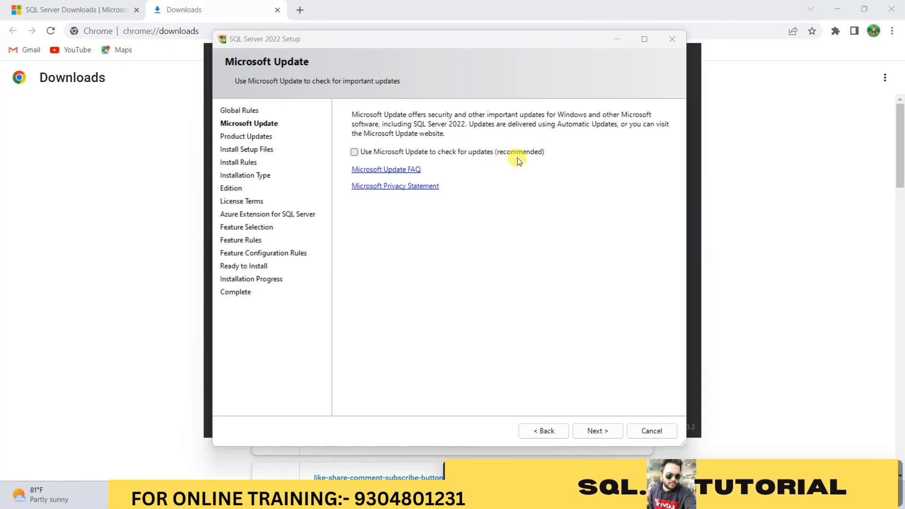
pyautogui.click(354, 152)
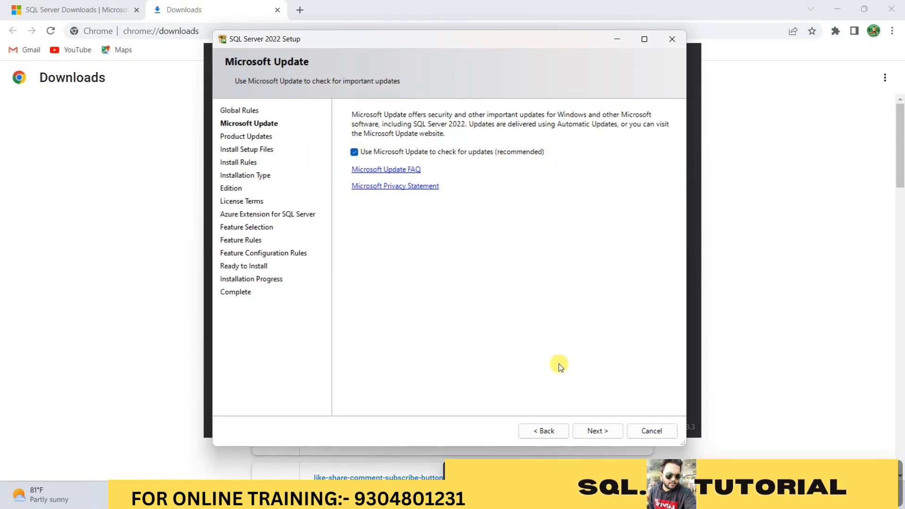
pyautogui.click(609, 430)
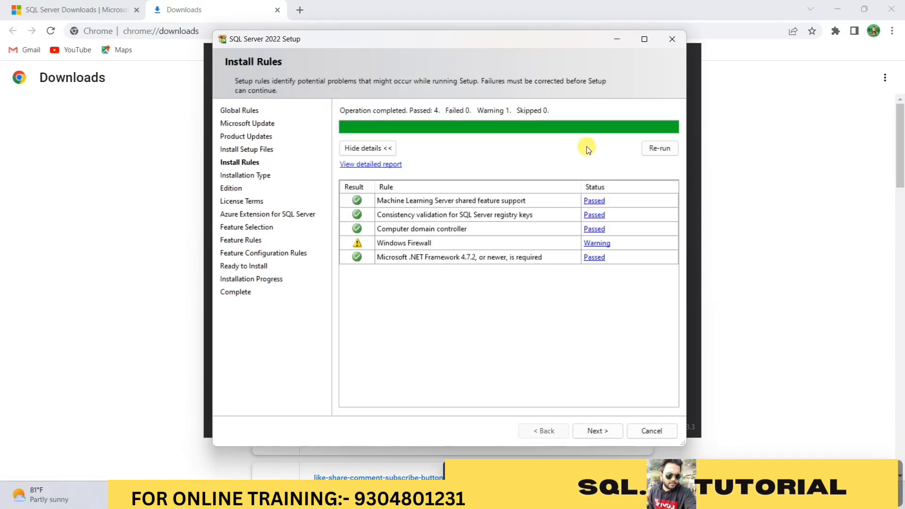
# Step: Continue past the install rules with a new installation of SQL Server 2022 and choose the free Developer edition
pyautogui.click(597, 430)
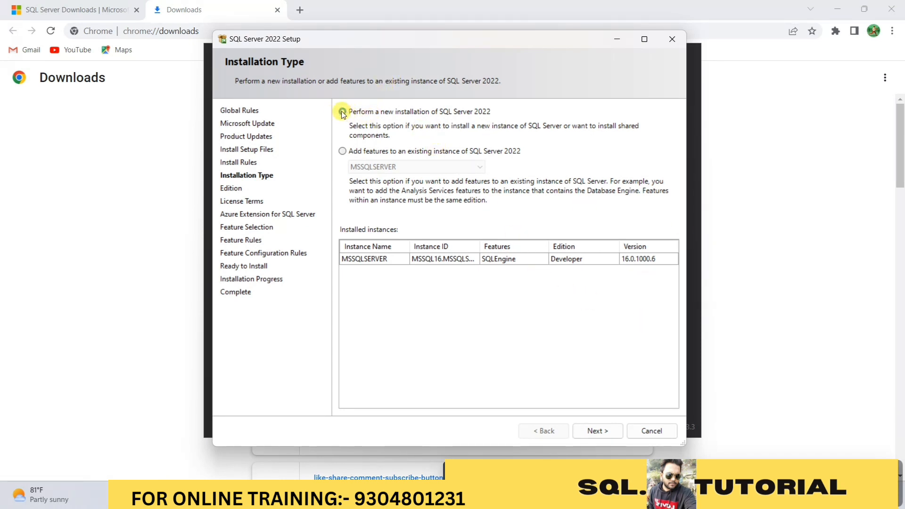
pyautogui.click(596, 430)
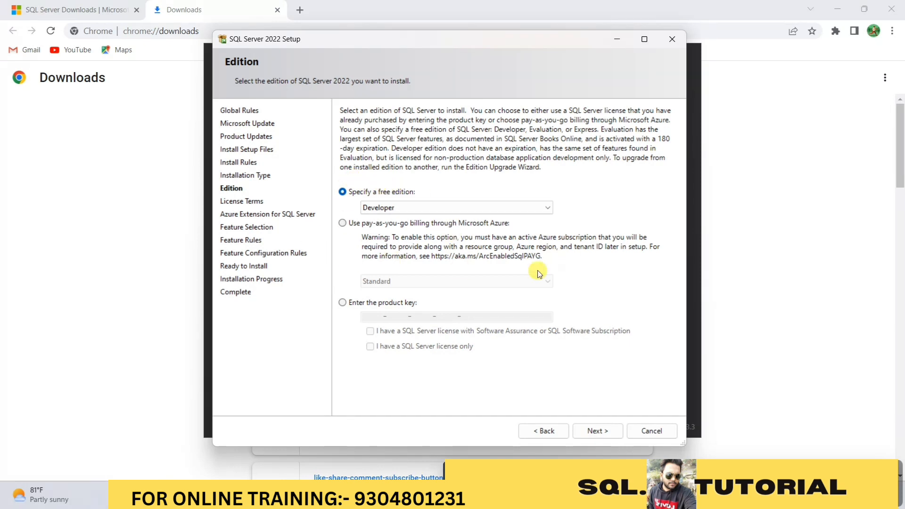
pyautogui.click(549, 205)
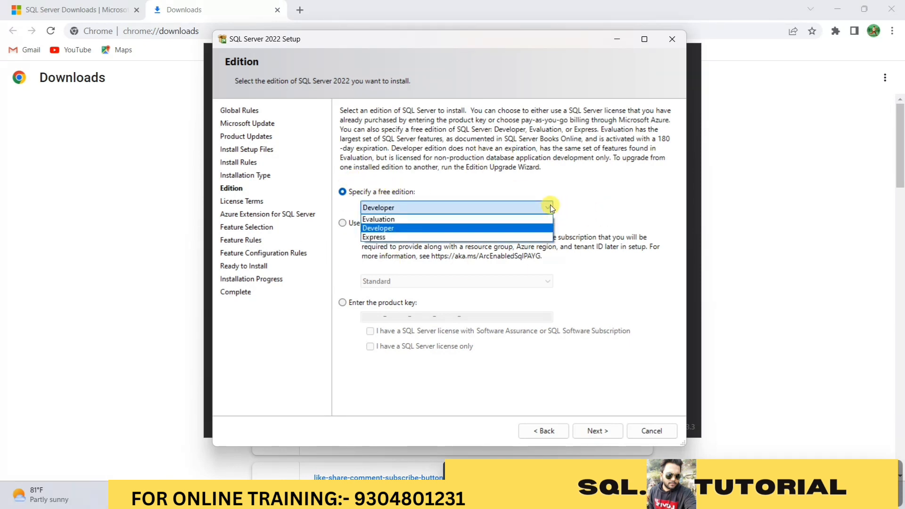
pyautogui.click(443, 228)
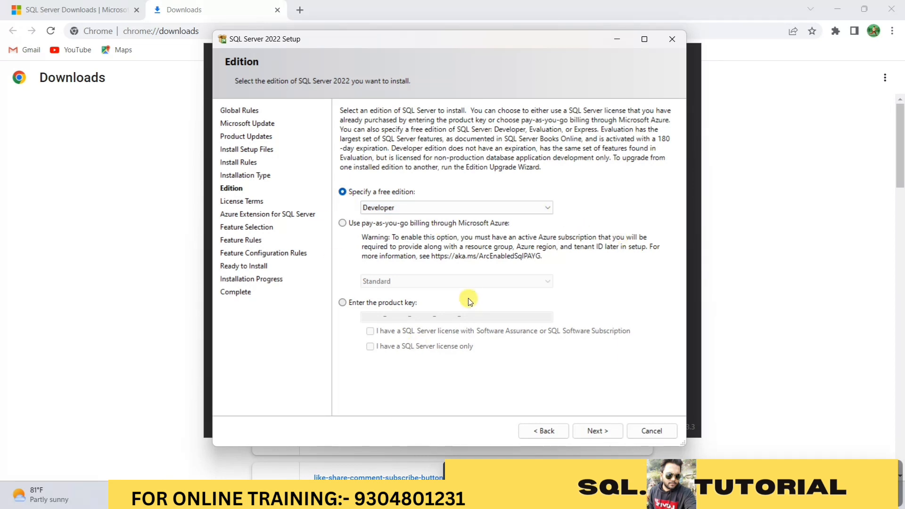
pyautogui.click(597, 430)
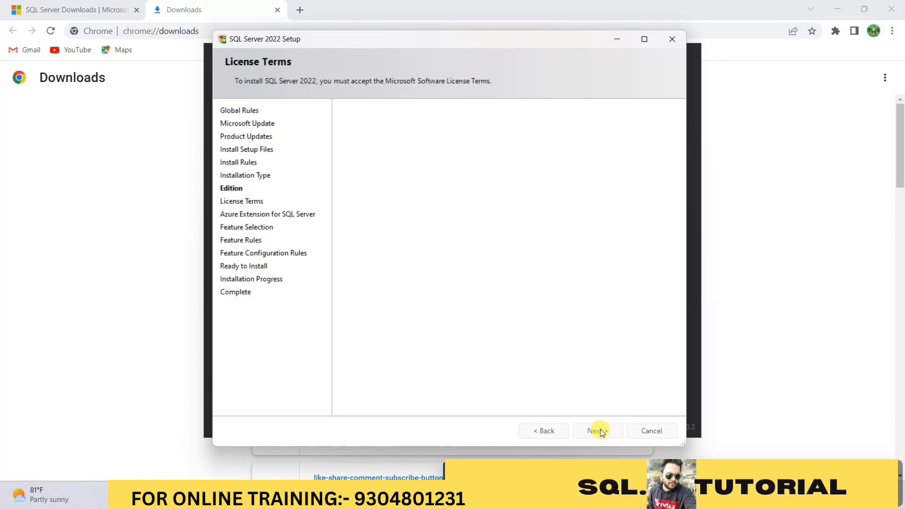
# Step: Read through and accept the SQL Server 2022 Developer license terms, and proceed to the Azure extension page
pyautogui.scroll(-6, 498, 256)
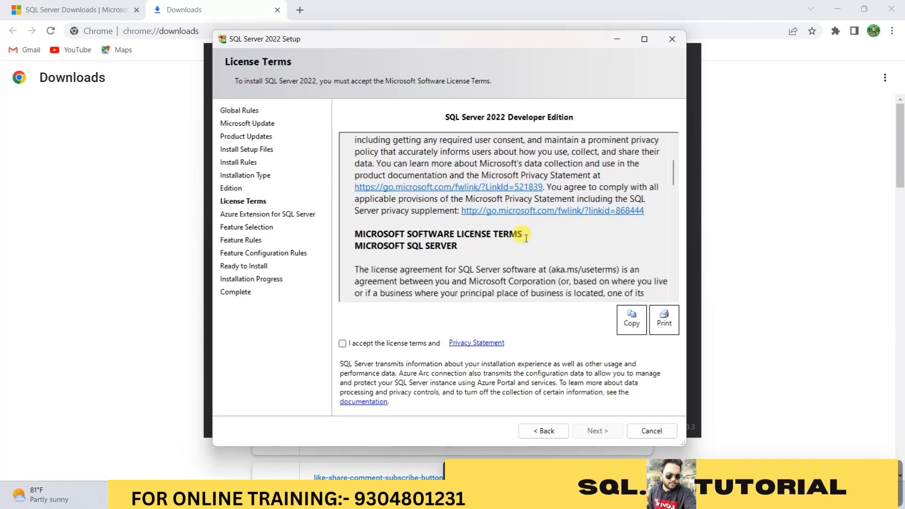
pyautogui.scroll(-6, 526, 238)
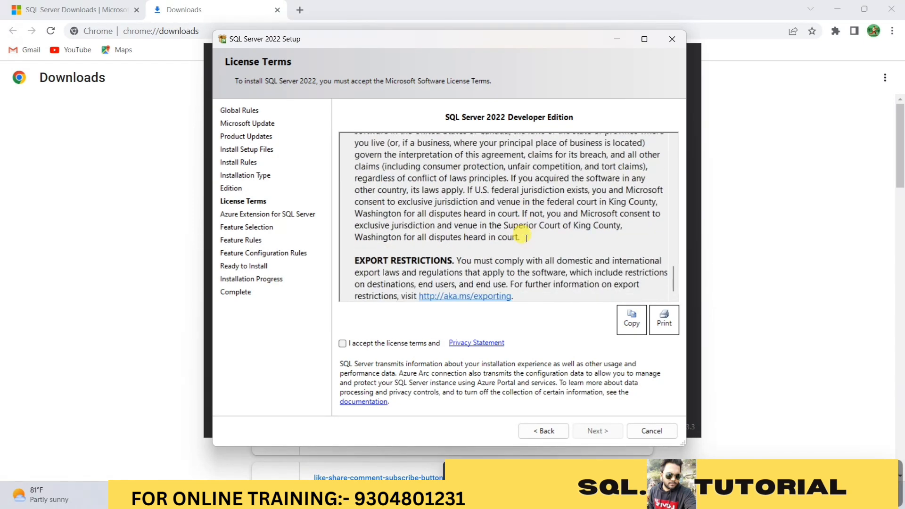
pyautogui.click(343, 345)
pyautogui.click(598, 431)
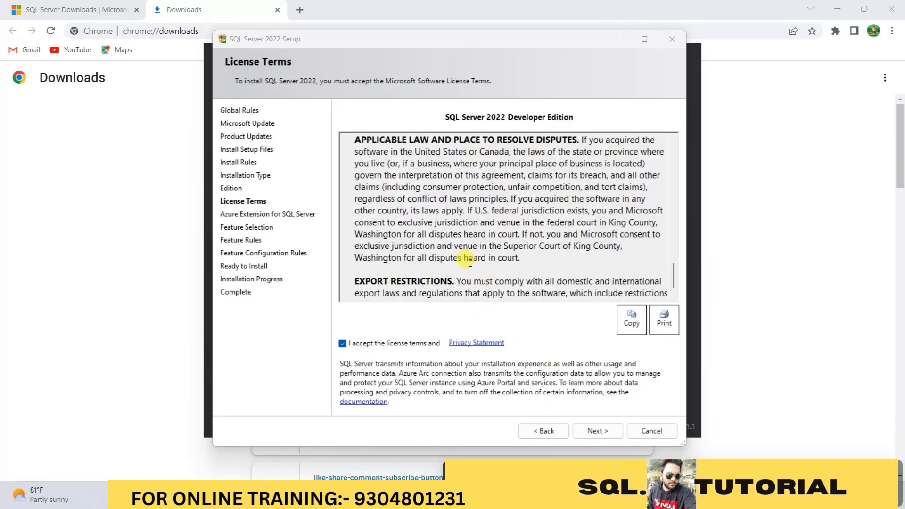
pyautogui.click(602, 431)
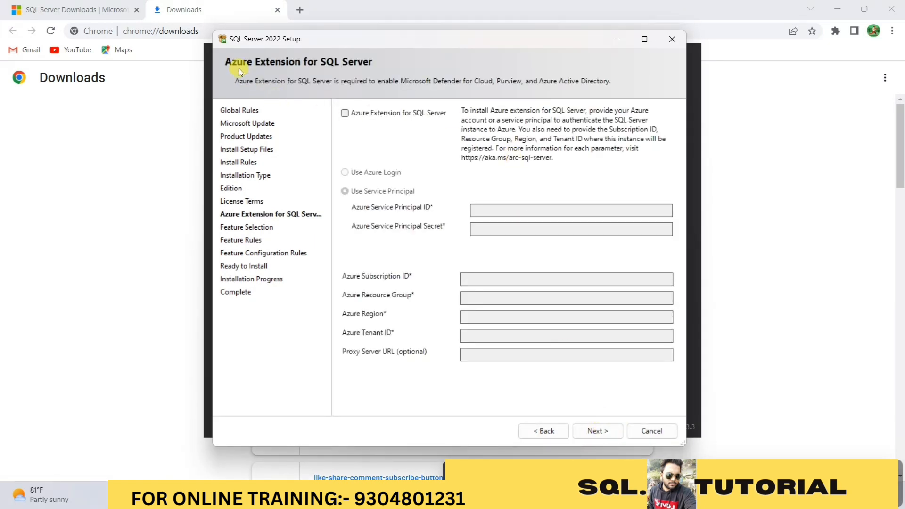
# Step: Leave the Azure Extension for SQL Server deselected and continue to the feature selection
pyautogui.click(345, 114)
pyautogui.click(346, 115)
pyautogui.click(346, 115)
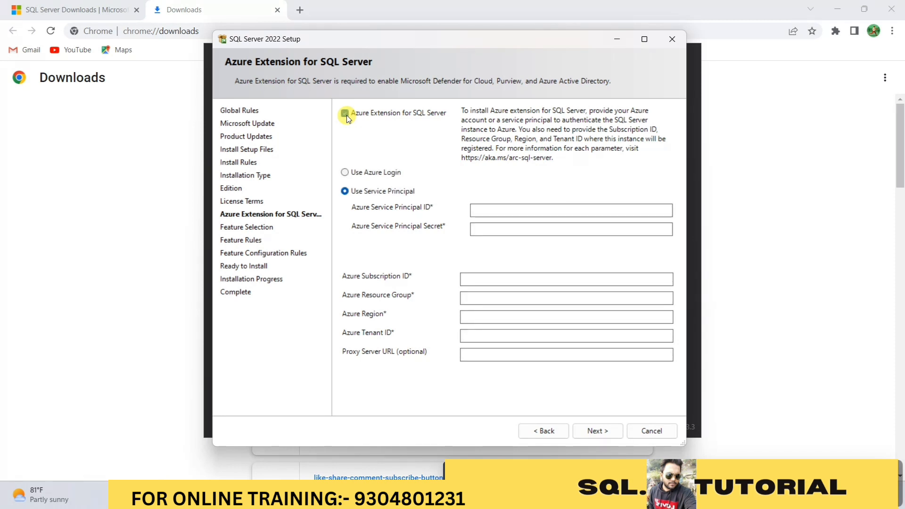
pyautogui.click(347, 115)
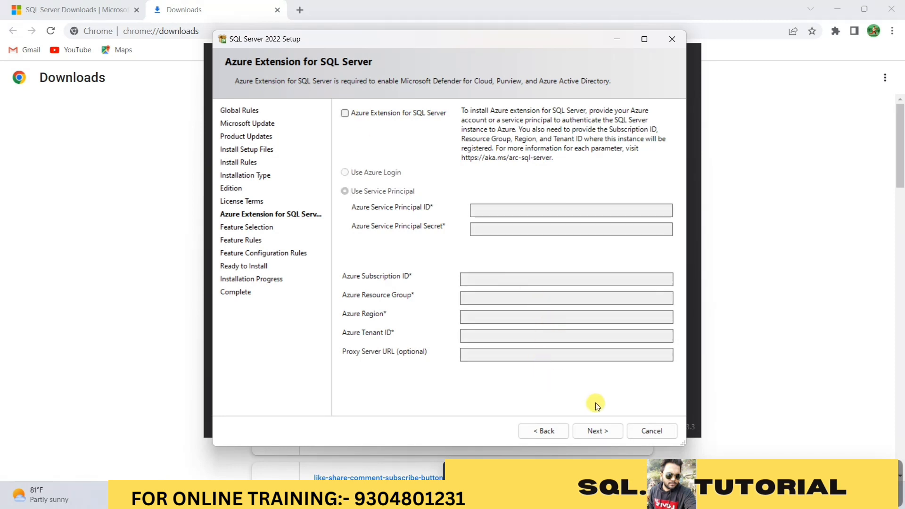
pyautogui.click(597, 432)
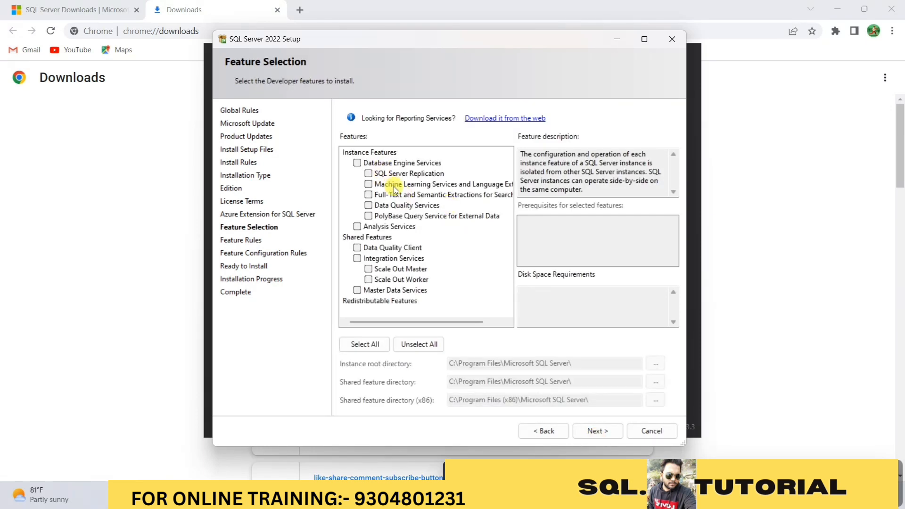
# Step: Select Database Engine Services as the only feature to install and continue to the instance configuration
pyautogui.hscroll(1, 465, 234)
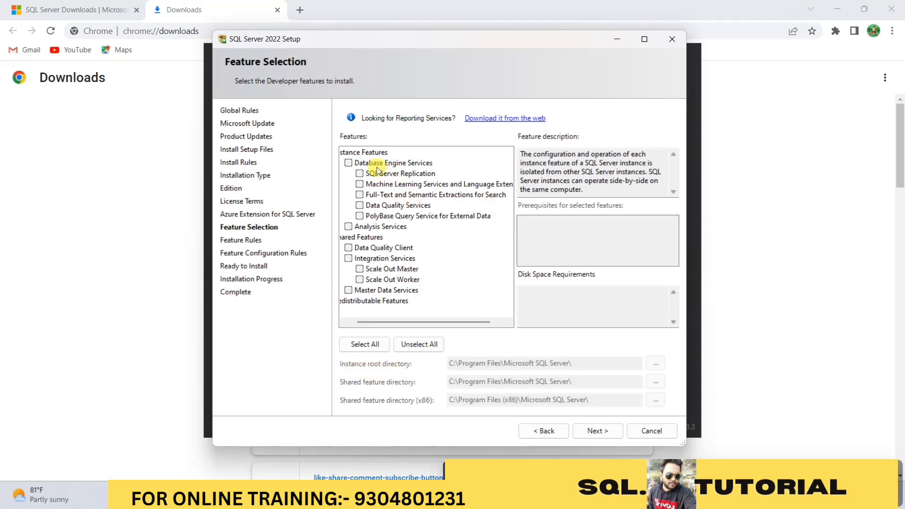
pyautogui.click(346, 163)
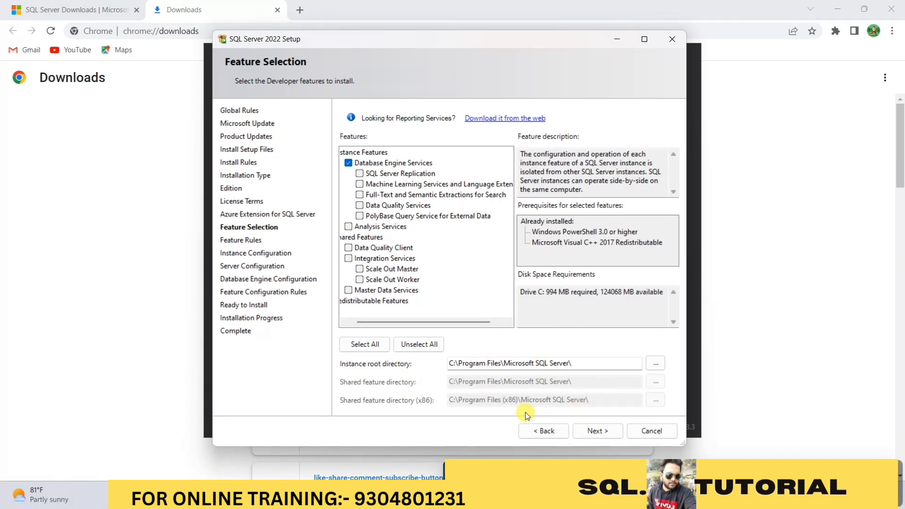
pyautogui.click(601, 432)
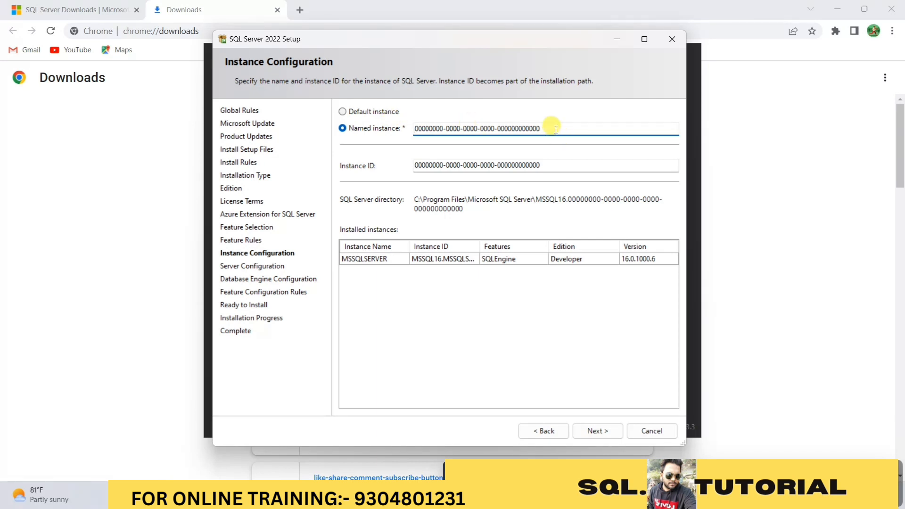
# Step: Replace the named instance's name with ABKCHO, use the same instance ID, and continue to the server configuration
pyautogui.press('BackSpace')
pyautogui.press('BackSpace')
pyautogui.press('BackSpace')
pyautogui.press('BackSpace')
pyautogui.press('BackSpace')
pyautogui.press('BackSpace')
pyautogui.press('BackSpace')
pyautogui.press('BackSpace')
pyautogui.press('BackSpace')
pyautogui.press('BackSpace')
pyautogui.press('BackSpace')
pyautogui.press('BackSpace')
pyautogui.press('BackSpace')
pyautogui.press('BackSpace')
pyautogui.press('BackSpace')
pyautogui.press('BackSpace')
pyautogui.press('BackSpace')
pyautogui.press('BackSpace')
pyautogui.press('BackSpace')
pyautogui.press('BackSpace')
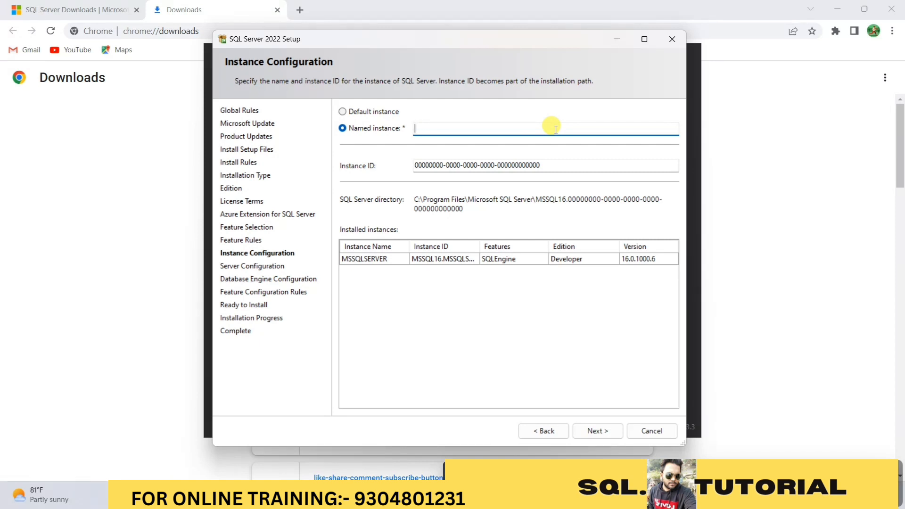
pyautogui.write('ABKCHO')
pyautogui.click(561, 161)
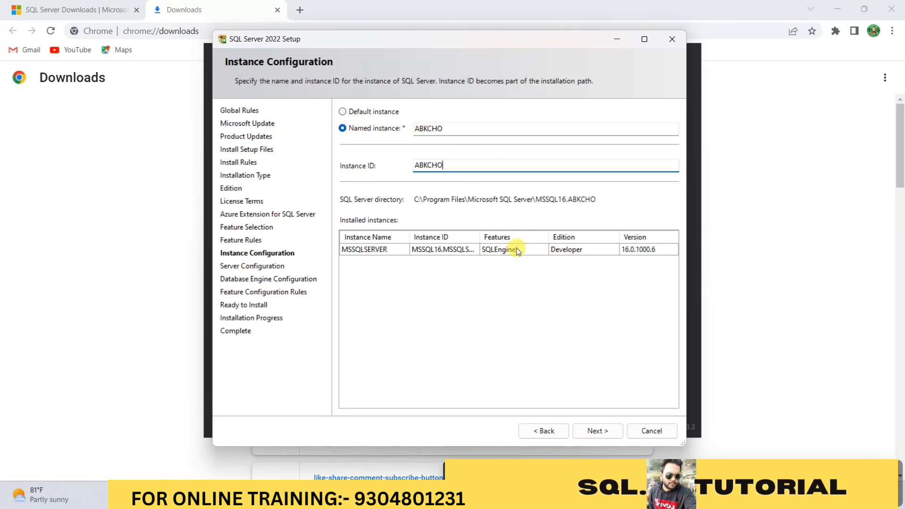
pyautogui.click(598, 430)
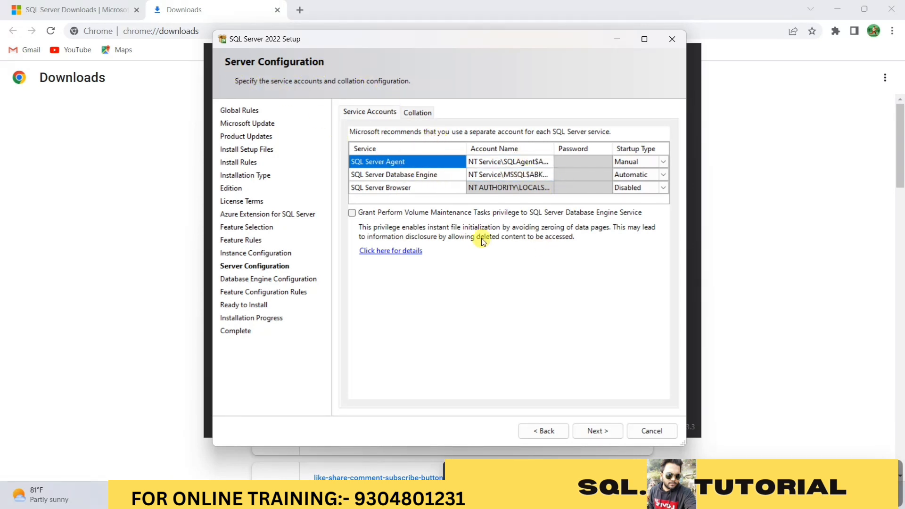
# Step: Grant the Perform Volume Maintenance Tasks privilege to the Database Engine service and continue to the Database Engine configuration
pyautogui.click(352, 212)
pyautogui.click(596, 430)
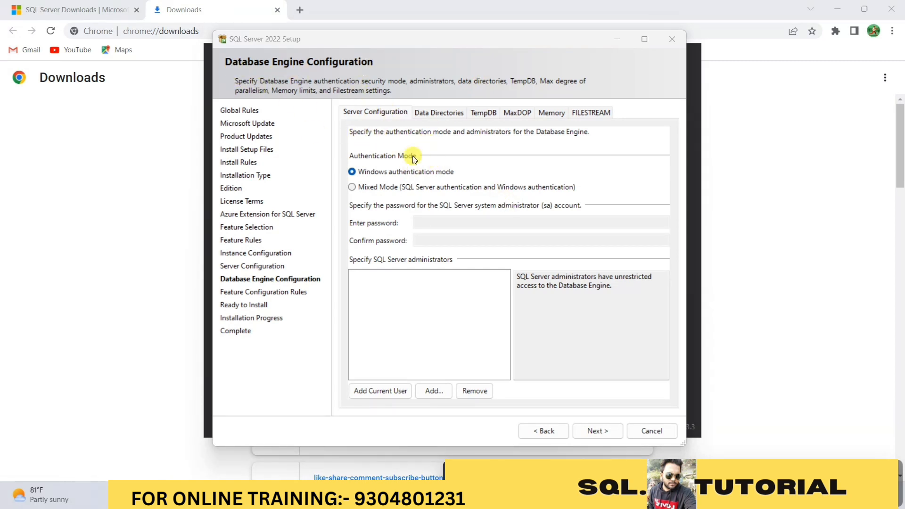
# Step: Set the authentication to Mixed Mode and enter and confirm the password for the SQL Server system administrator (sa) account
pyautogui.click(352, 187)
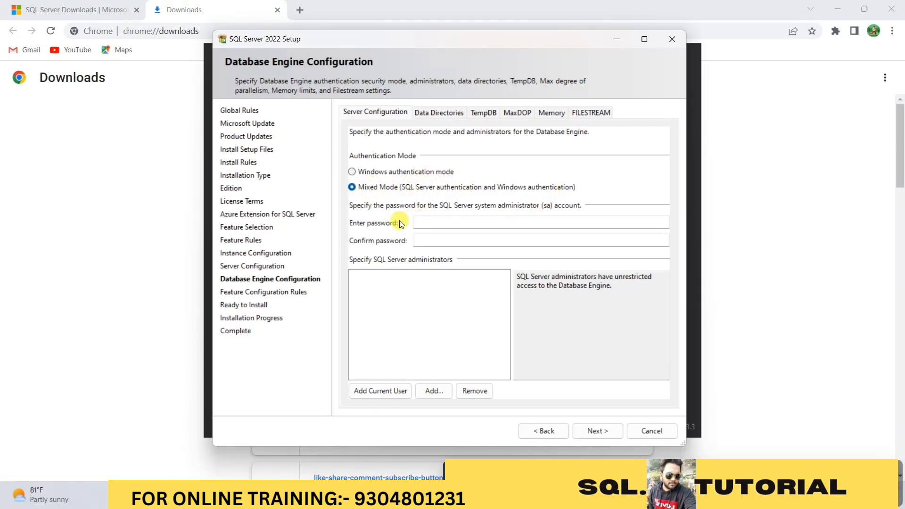
pyautogui.click(466, 222)
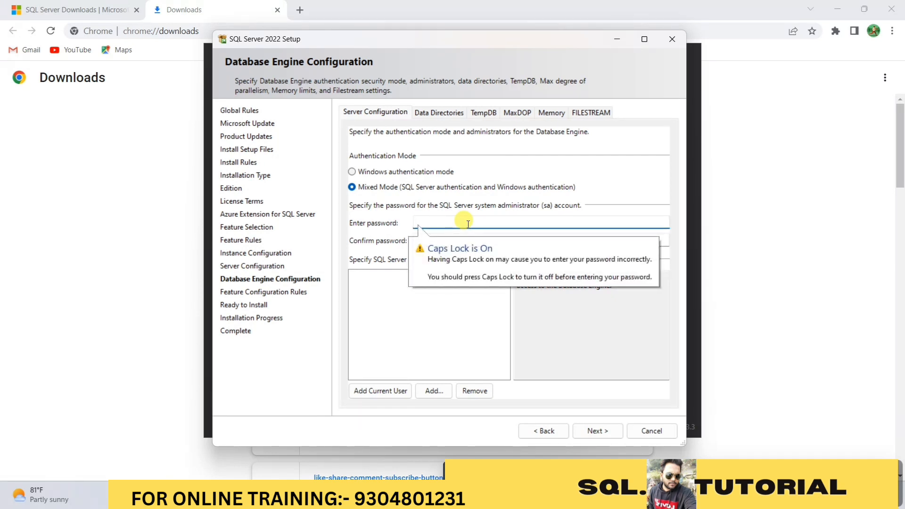
pyautogui.press('capslock')
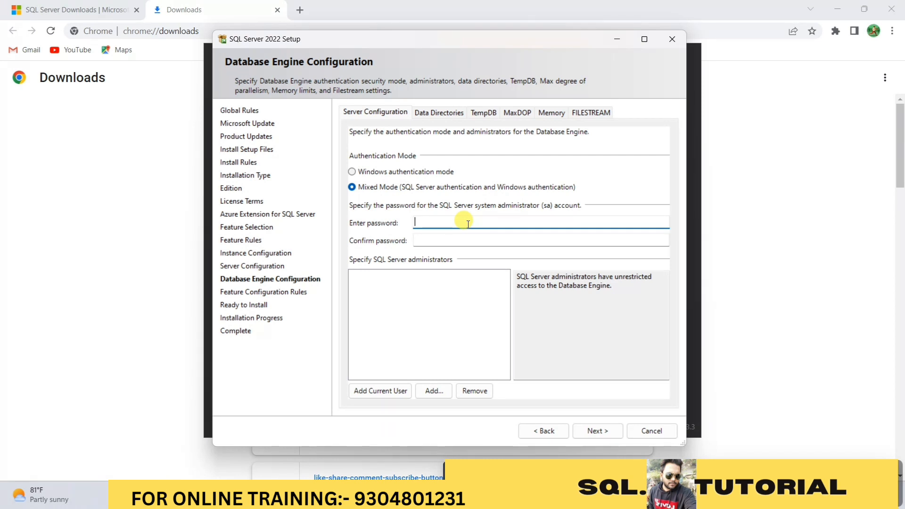
pyautogui.write('••')
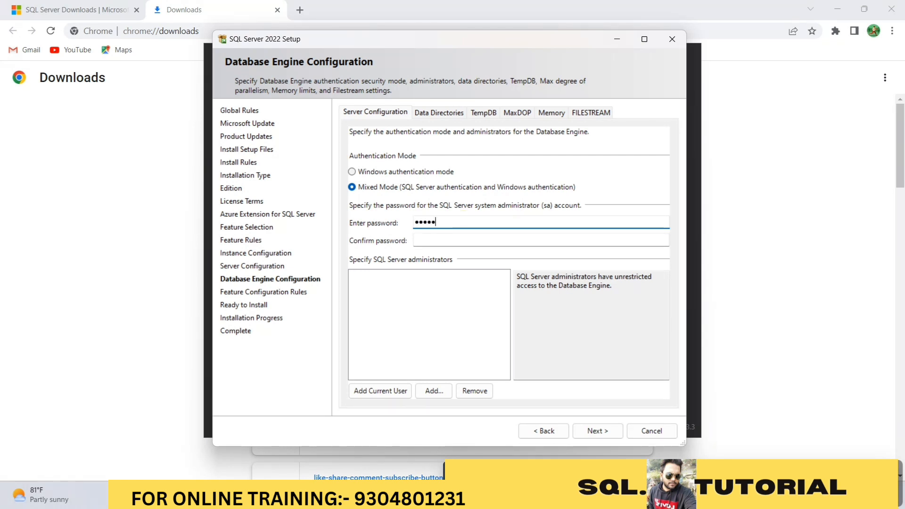
pyautogui.write('•')
pyautogui.click(465, 238)
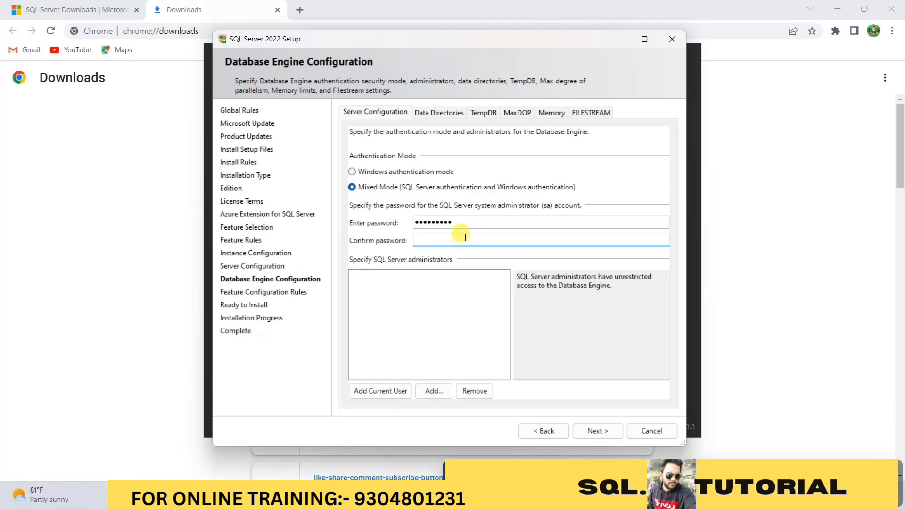
pyautogui.write('•••••••••')
# Step: Add the current Windows user as a SQL Server administrator and continue to the installation summary
pyautogui.click(388, 391)
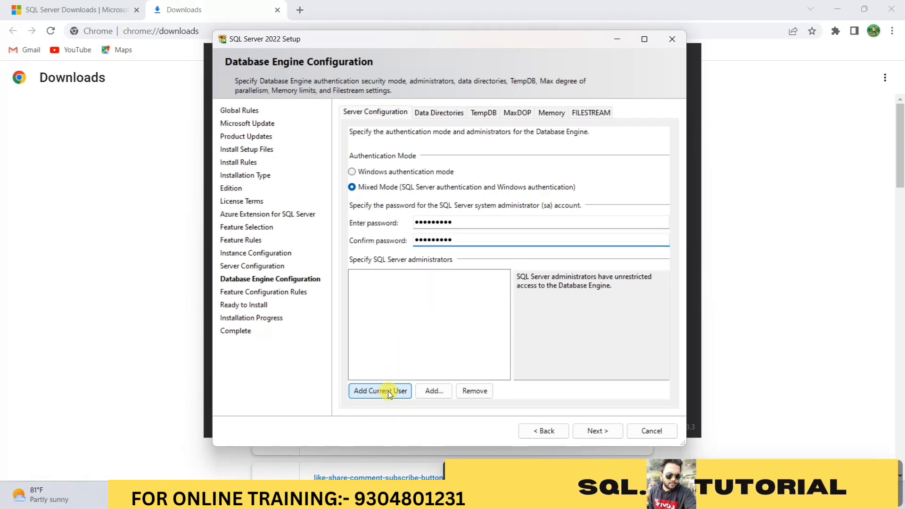
pyautogui.click(444, 392)
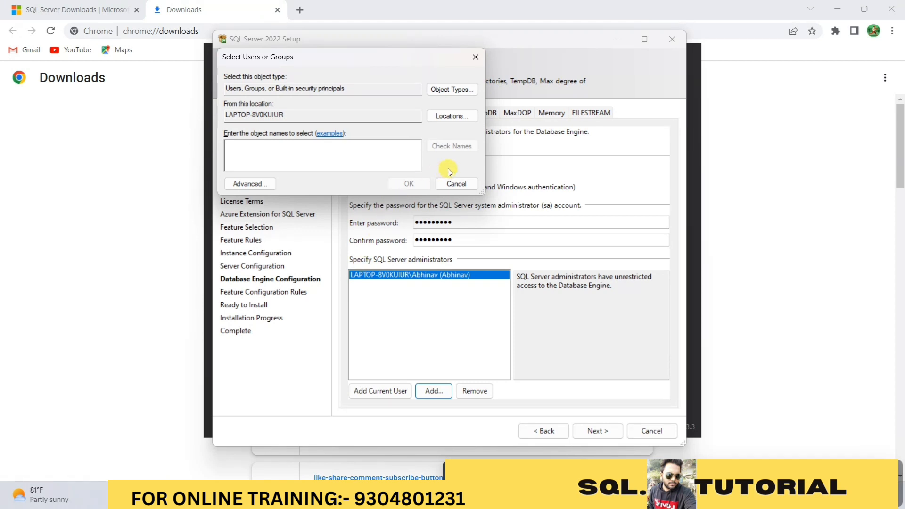
pyautogui.click(455, 183)
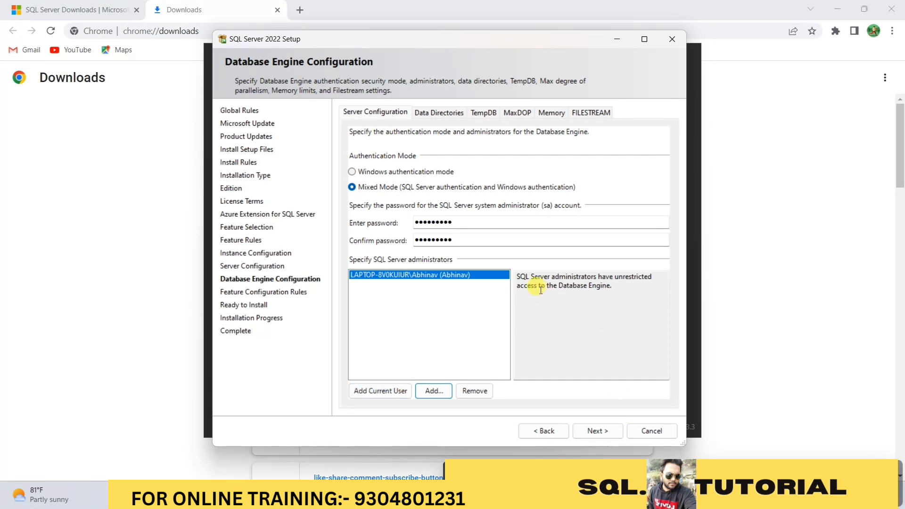
pyautogui.click(601, 430)
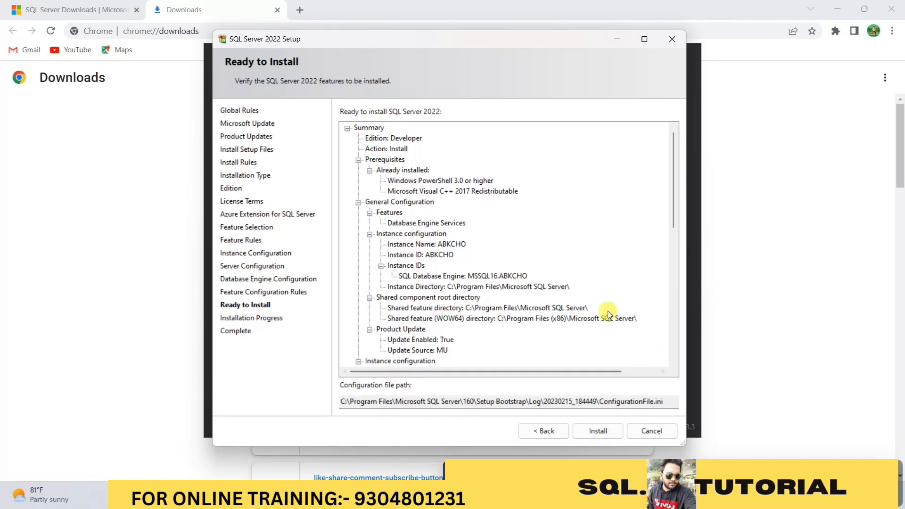
# Step: Review the Ready to Install summary, install the configured ABKCHO instance and close the setup wizard once it completes
pyautogui.scroll(-1, 487, 230)
pyautogui.scroll(-2, 487, 230)
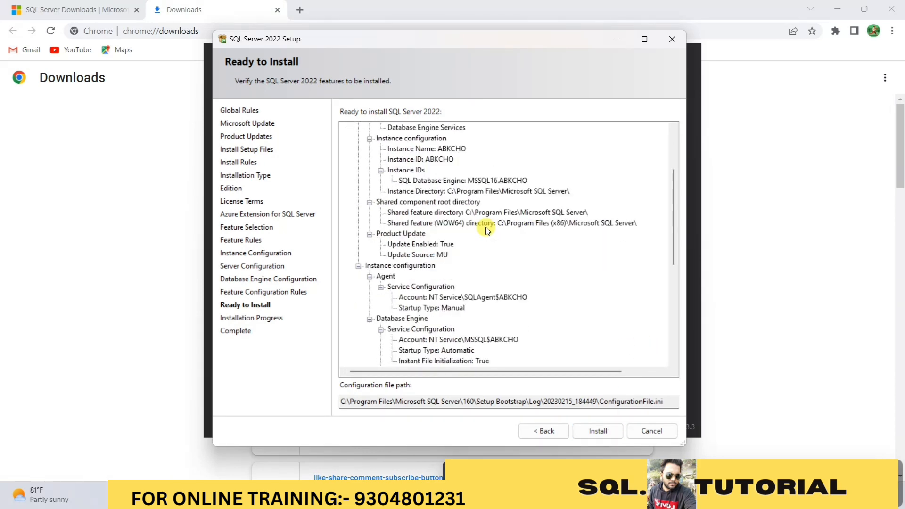
pyautogui.scroll(4, 487, 229)
pyautogui.scroll(-7, 487, 230)
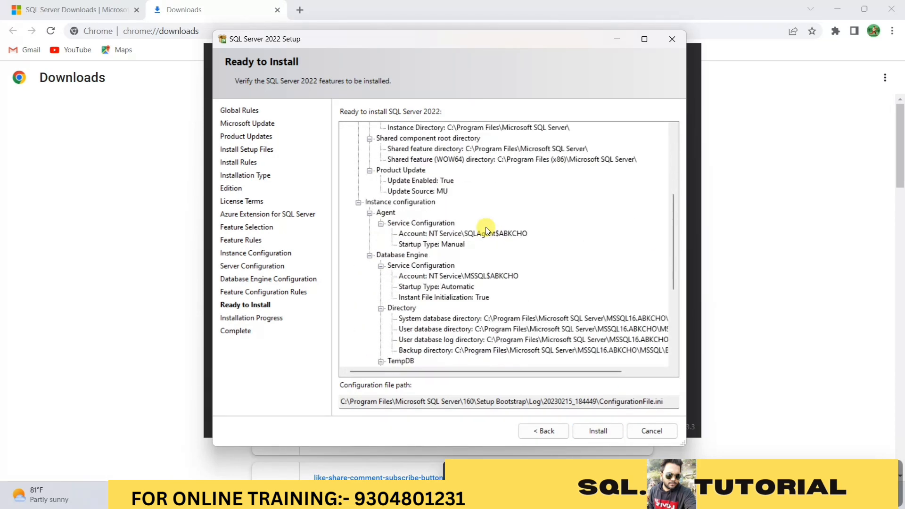
pyautogui.scroll(-3, 487, 230)
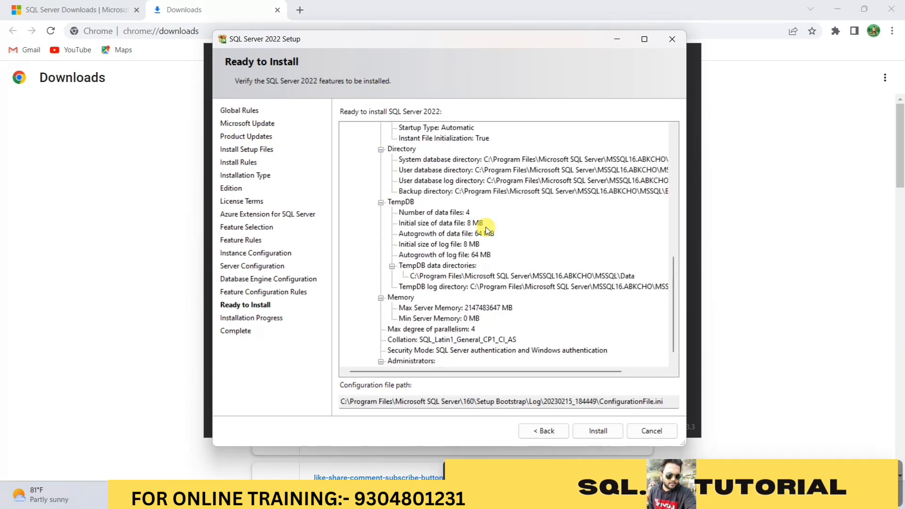
pyautogui.scroll(10, 572, 292)
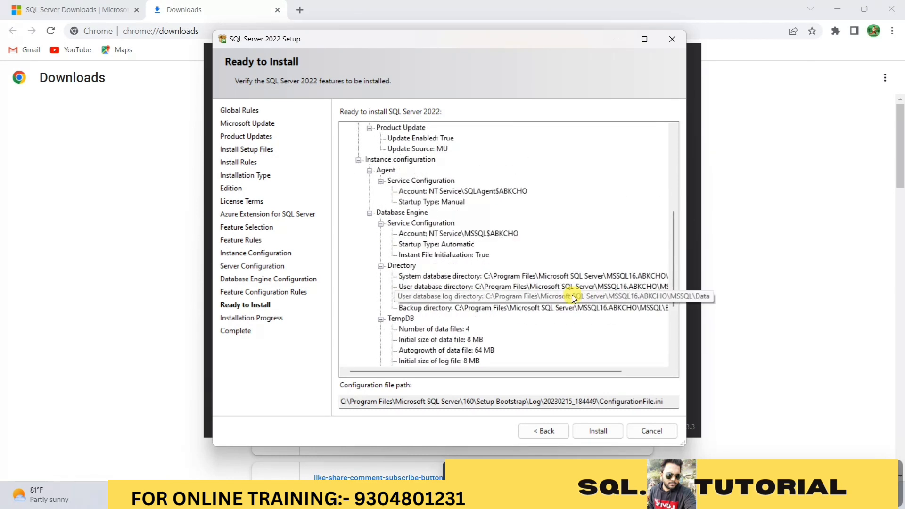
pyautogui.scroll(-10, 573, 298)
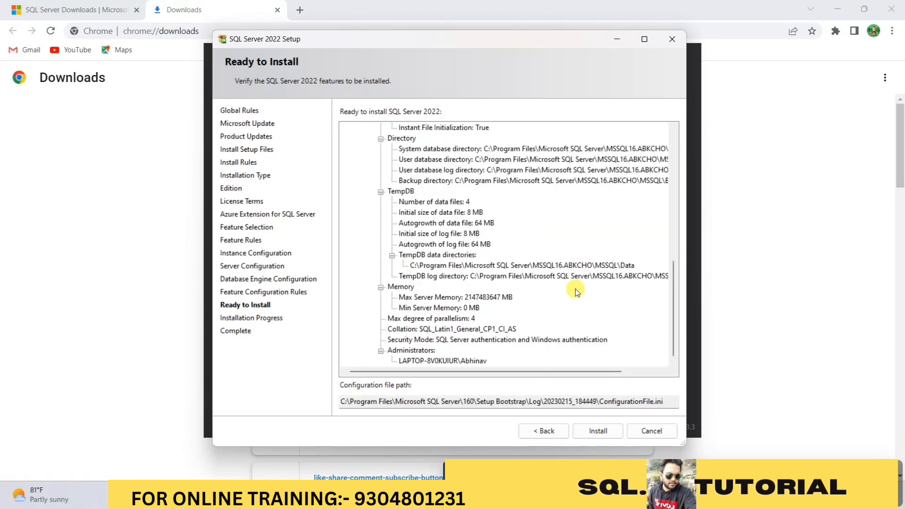
pyautogui.click(598, 430)
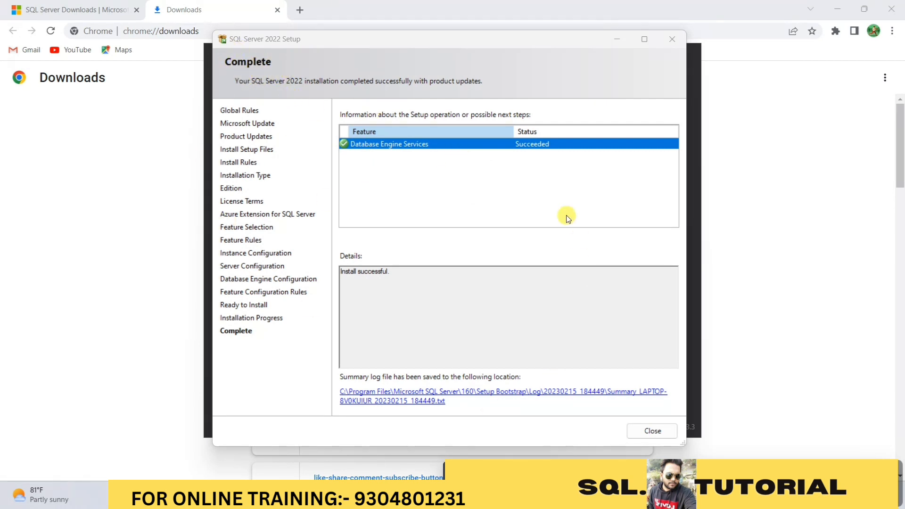
pyautogui.click(653, 431)
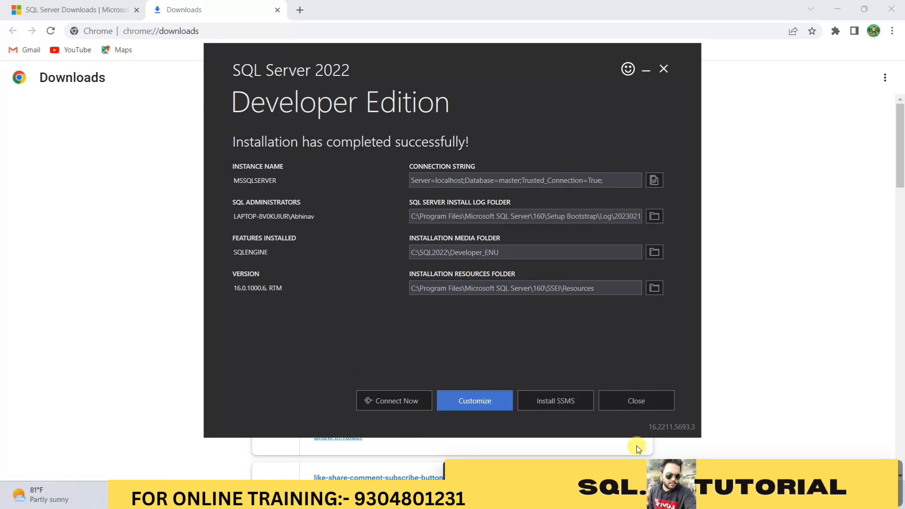
# Step: Open the SSMS download page from the SQL Server installer and download SQL Server Management Studio (SSMS) 19.0.1
pyautogui.click(564, 400)
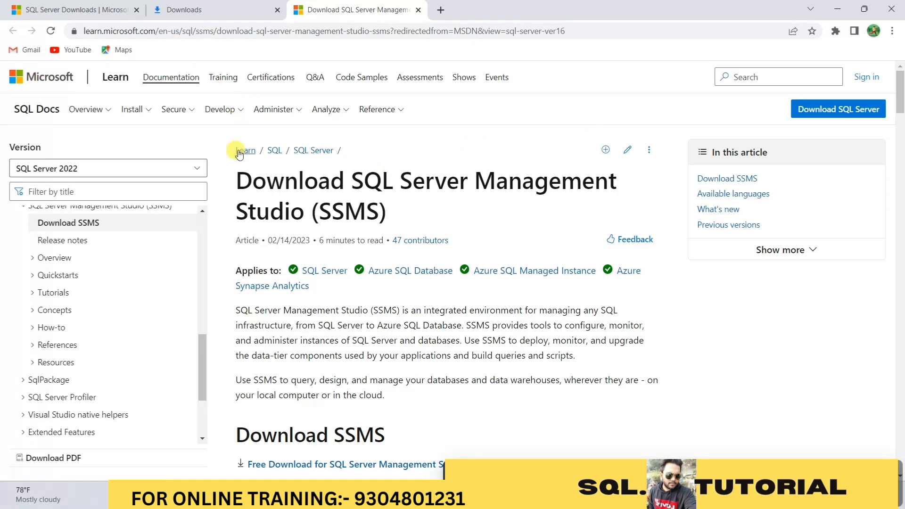
pyautogui.scroll(-2, 394, 234)
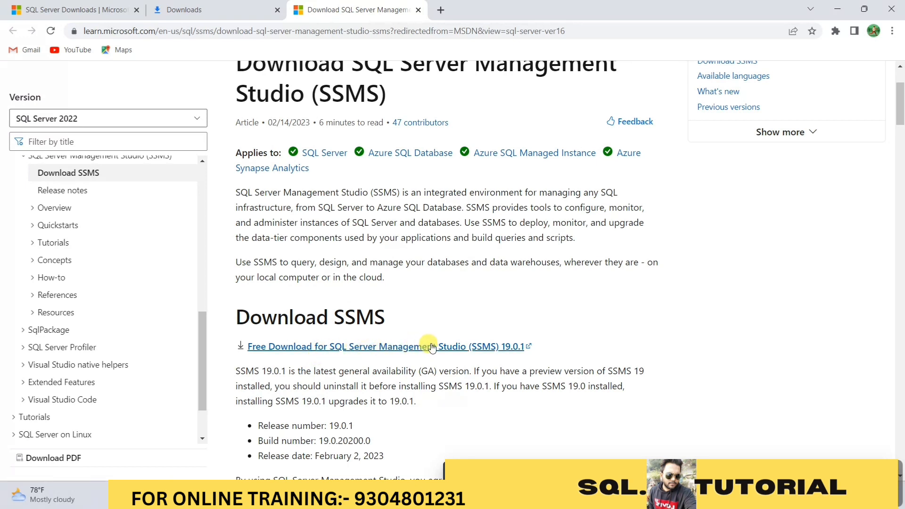
pyautogui.scroll(-1, 498, 351)
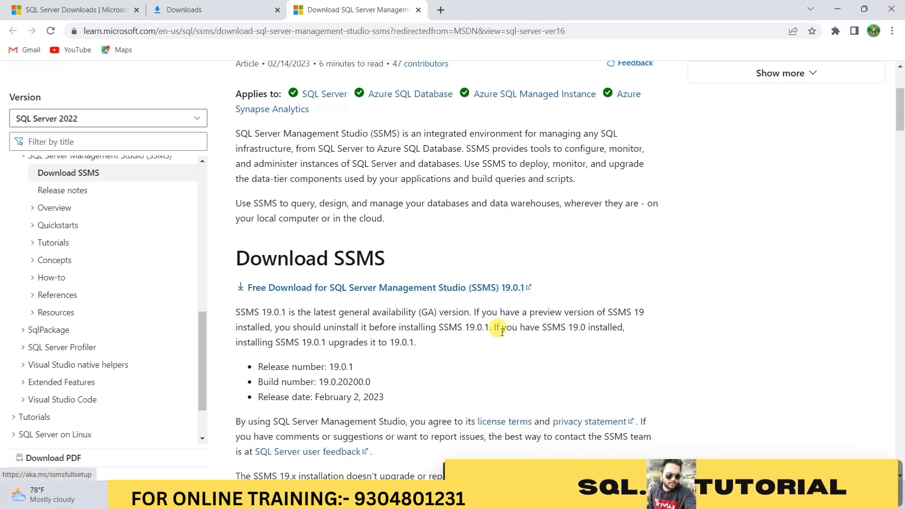
pyautogui.click(366, 289)
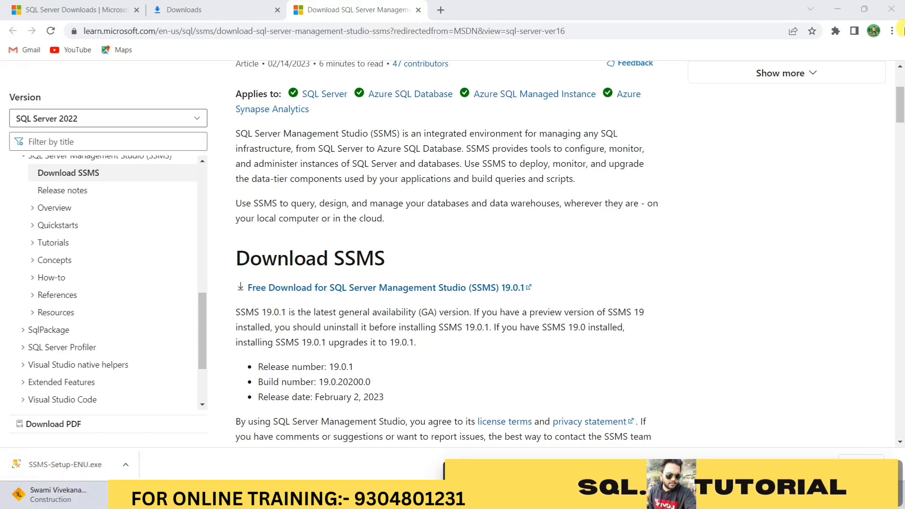
# Step: Run SSMS-Setup-ENU.exe from the browser's downloads list, install SSMS in the default location and close its installer when finished
pyautogui.click(891, 30)
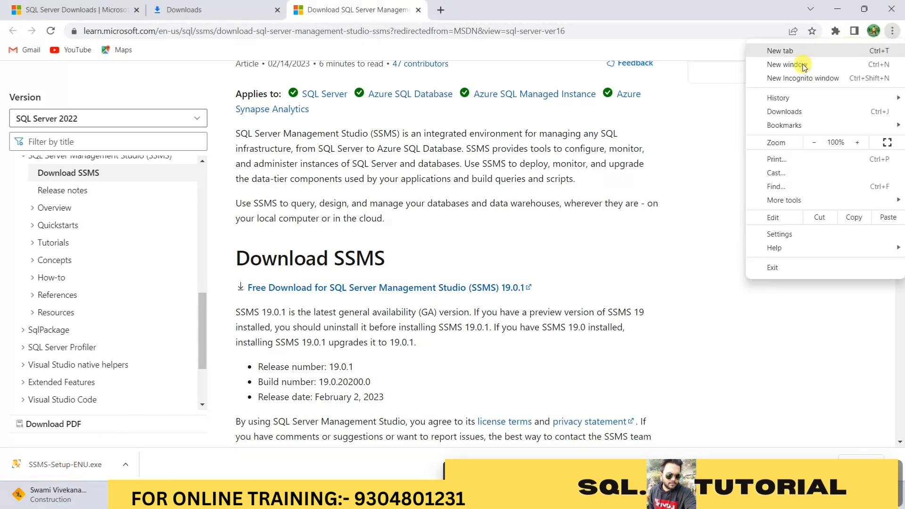
pyautogui.click(785, 112)
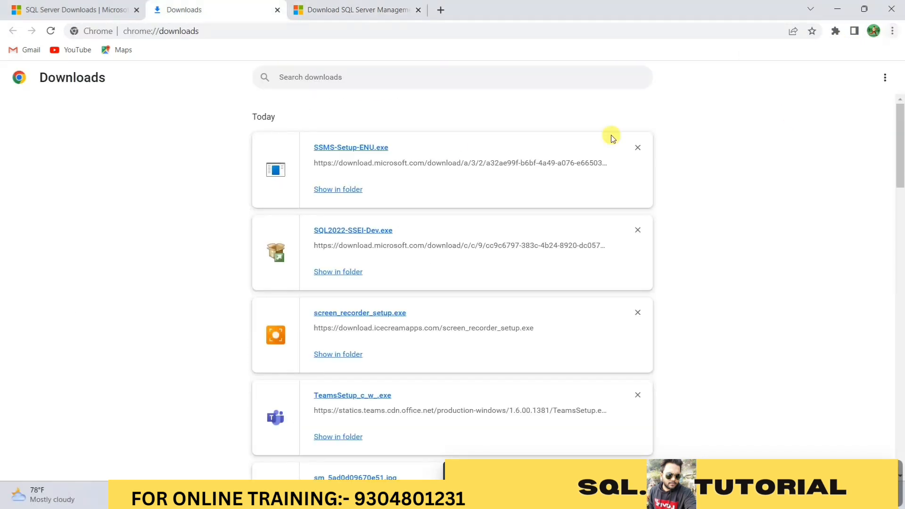
pyautogui.click(349, 149)
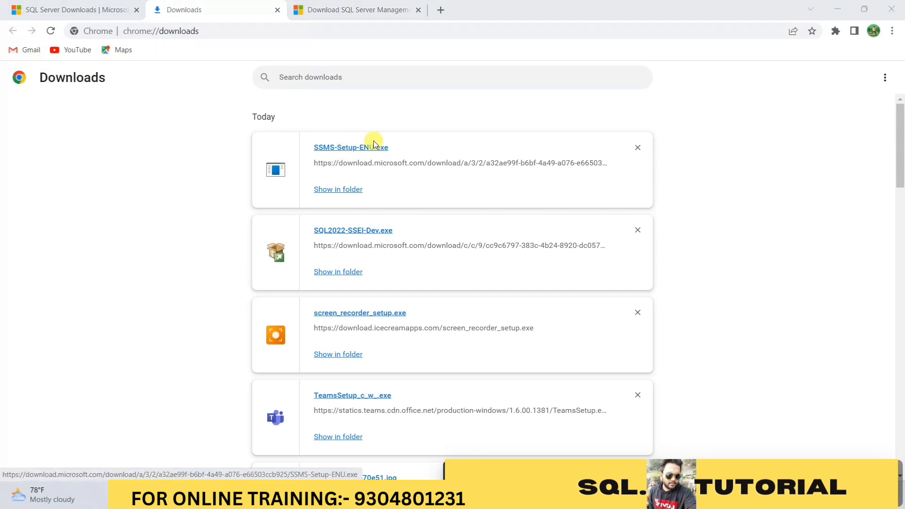
pyautogui.click(330, 150)
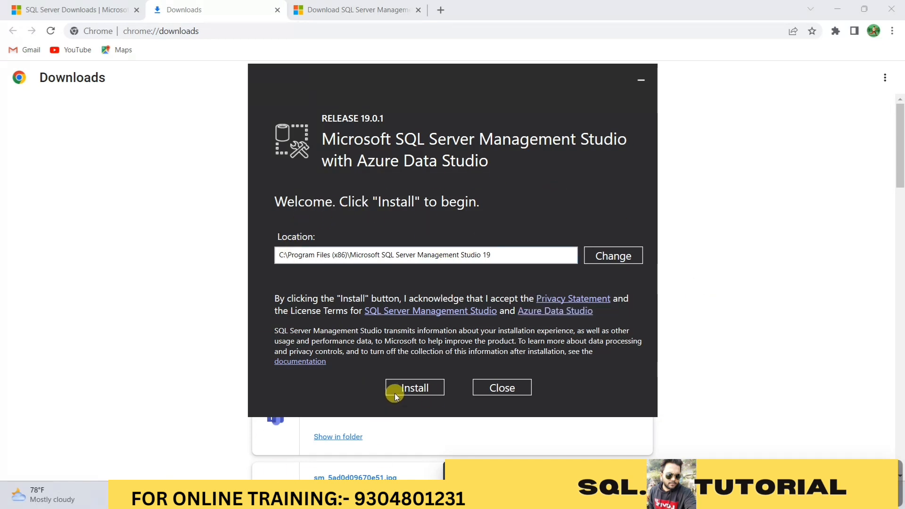
pyautogui.click(408, 385)
pyautogui.click(500, 387)
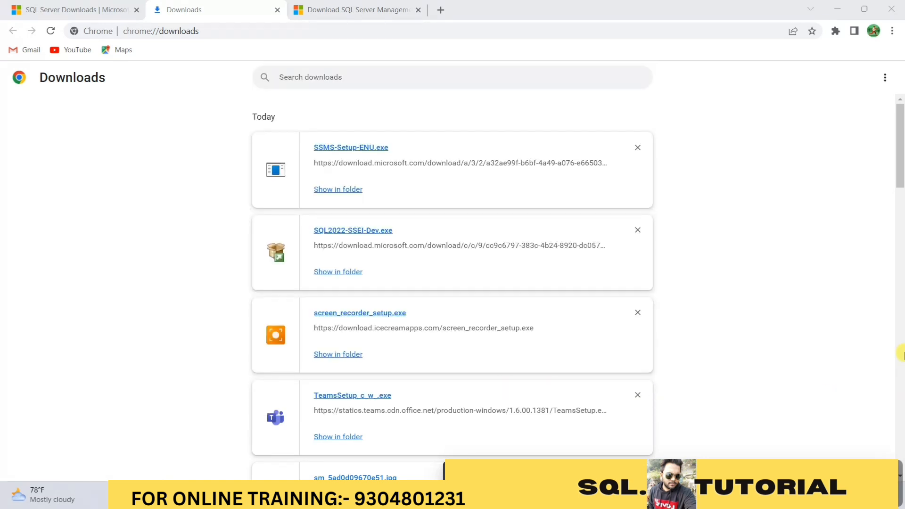
# Step: Minimize the browser and exit the SQL Server 2022 Developer Edition installer, confirming the exit
pyautogui.click(842, 10)
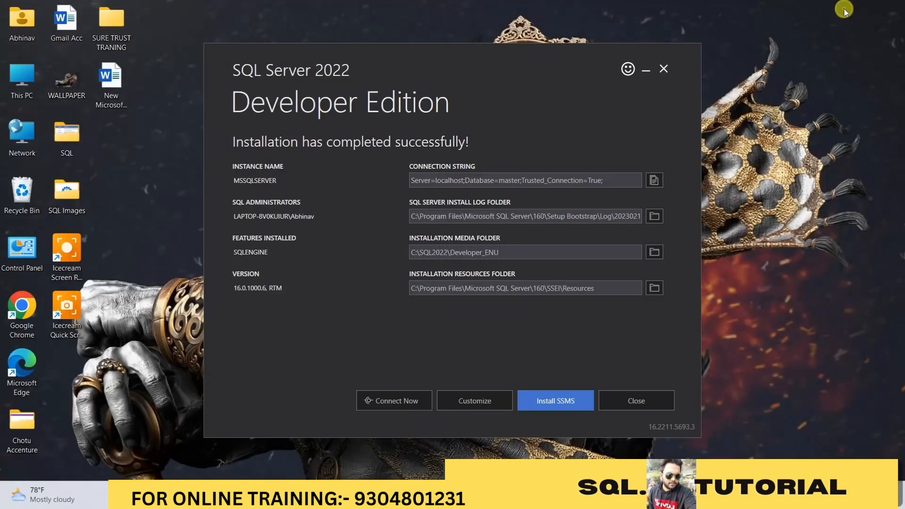
pyautogui.click(638, 398)
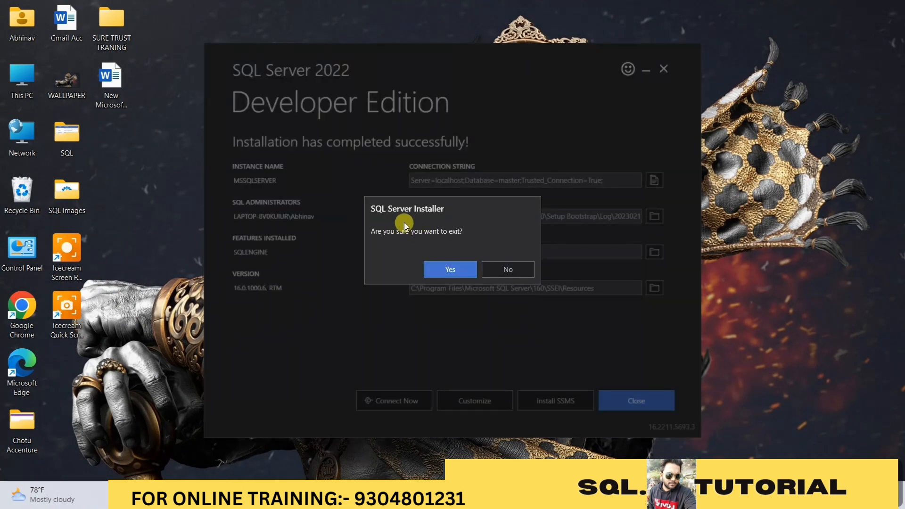
pyautogui.click(445, 269)
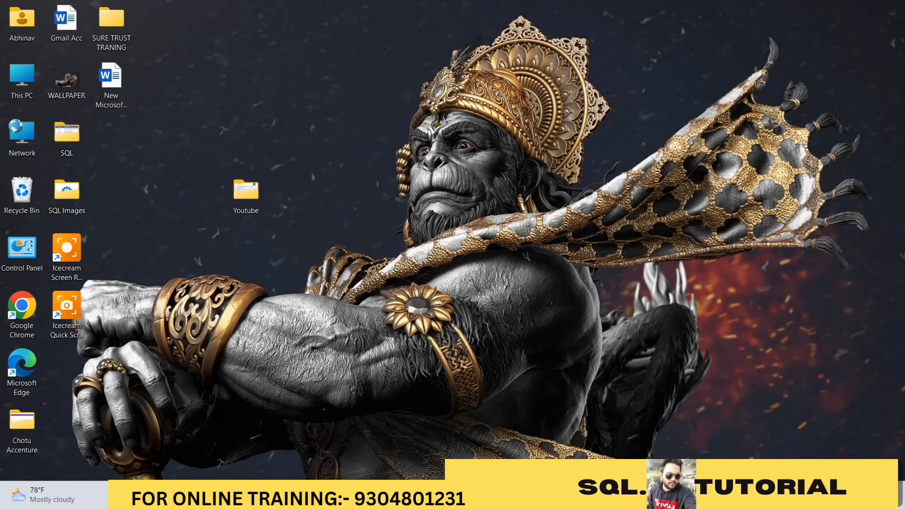
# Step: Search Windows for "sq", launch SQL Server Management Studio 19 and dismiss its Connect to Server dialog without connecting
pyautogui.press('super+s')
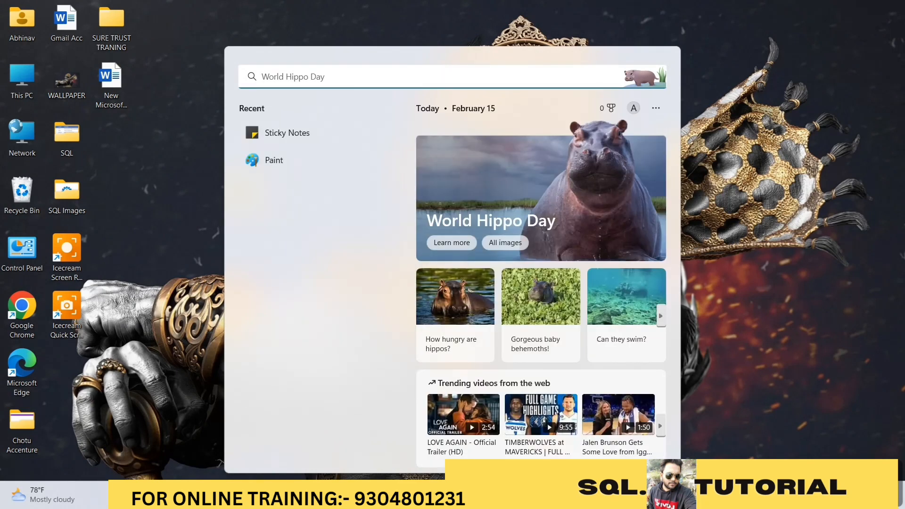
pyautogui.press('Escape')
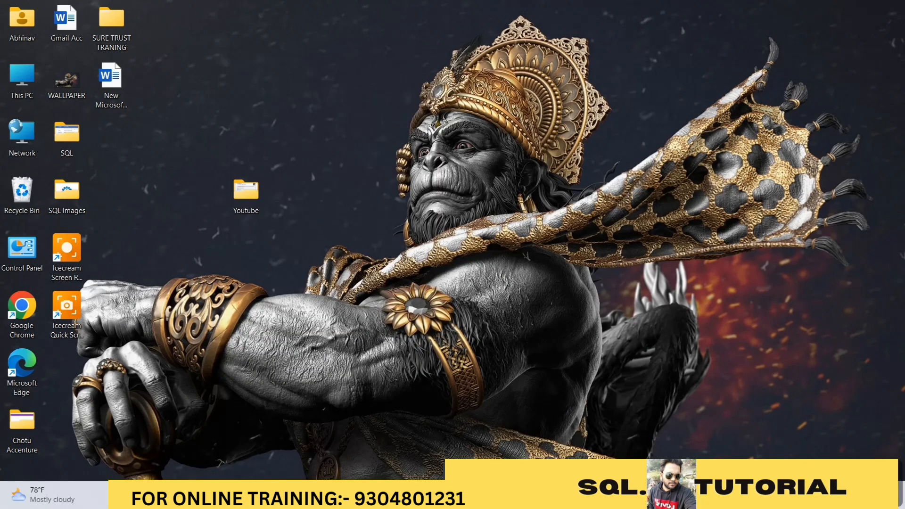
pyautogui.press('super')
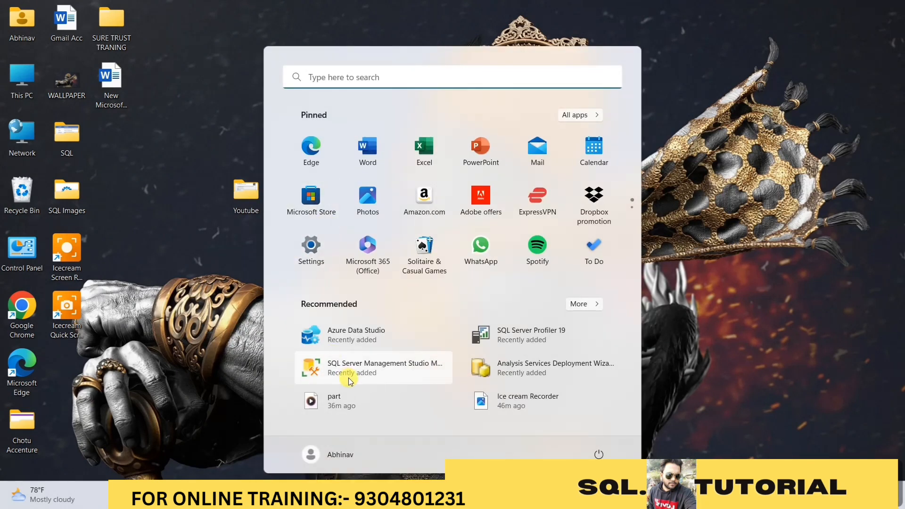
pyautogui.click(401, 75)
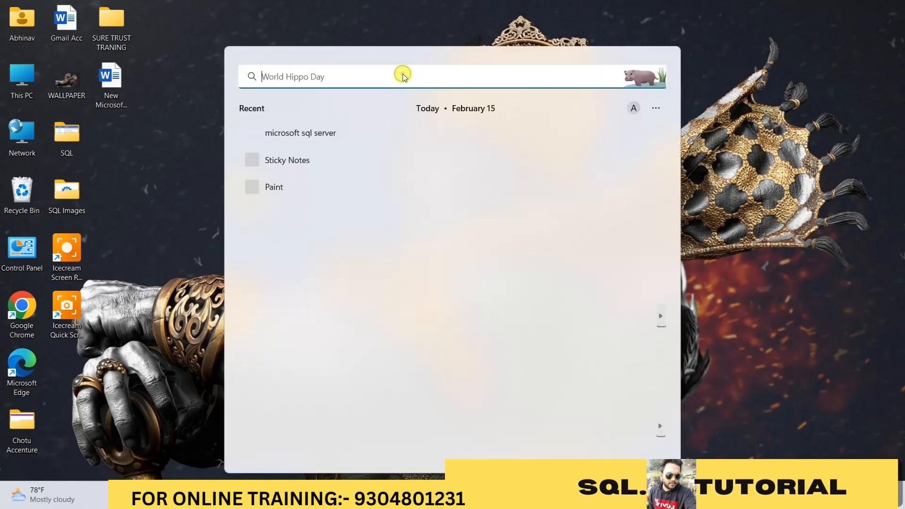
pyautogui.write('sq')
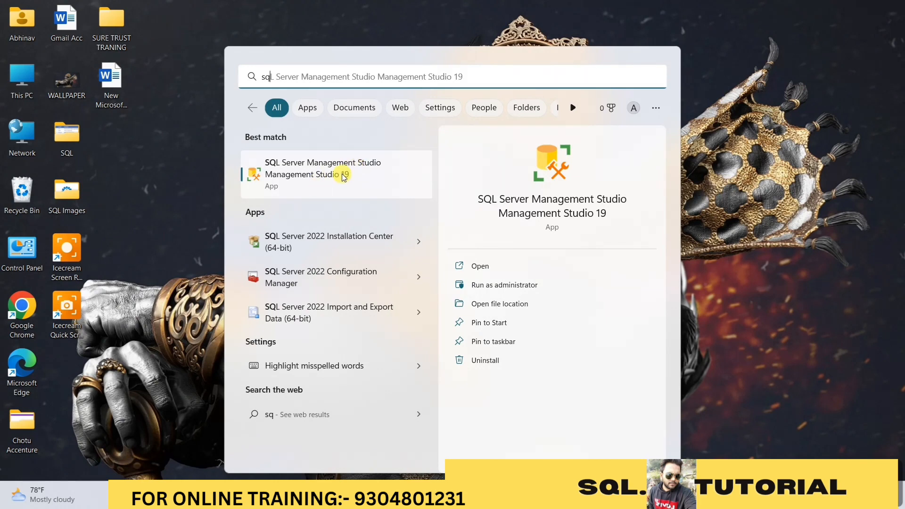
pyautogui.click(319, 166)
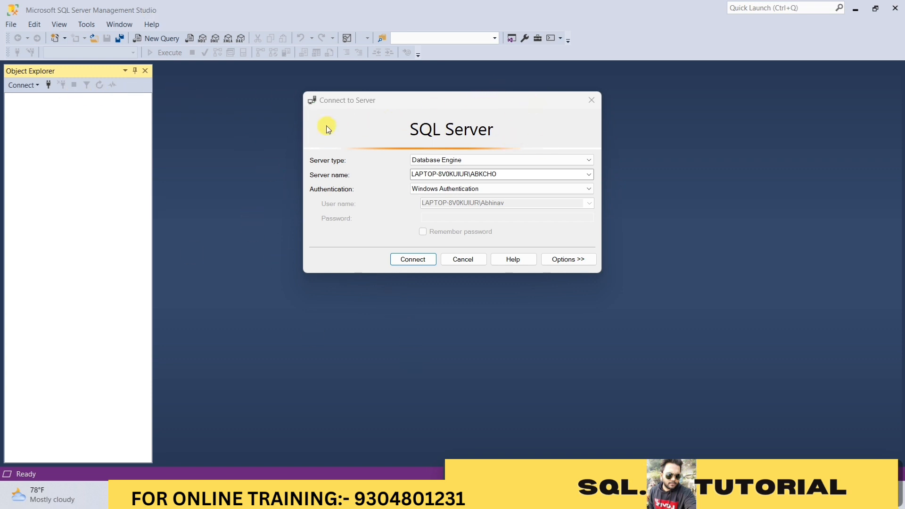
pyautogui.click(471, 259)
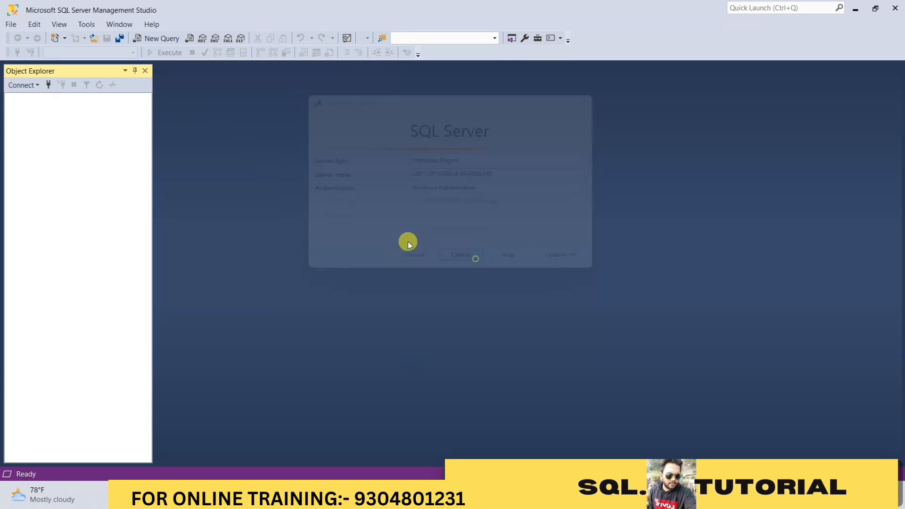
# Step: Start a new Database Engine connection in Object Explorer and choose LAPTOP-8V0KUIUR\ABKCHO as the server name
pyautogui.click(22, 85)
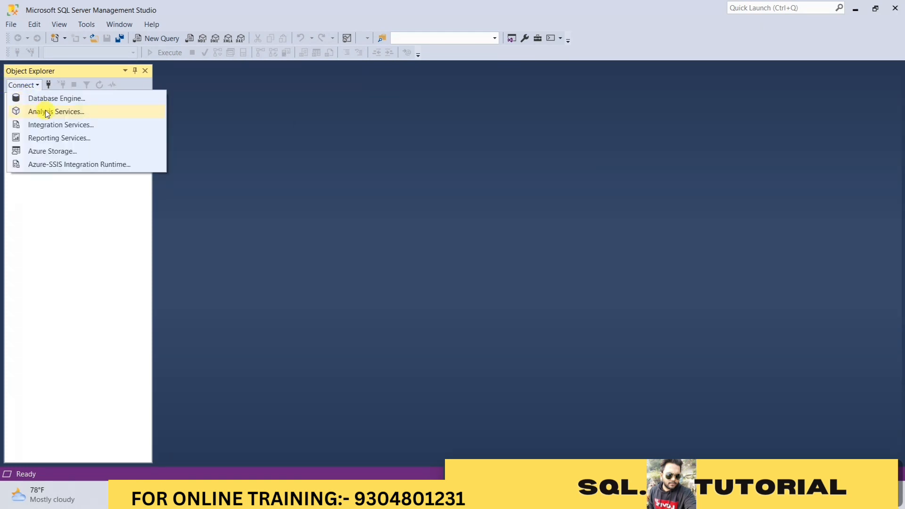
pyautogui.click(57, 99)
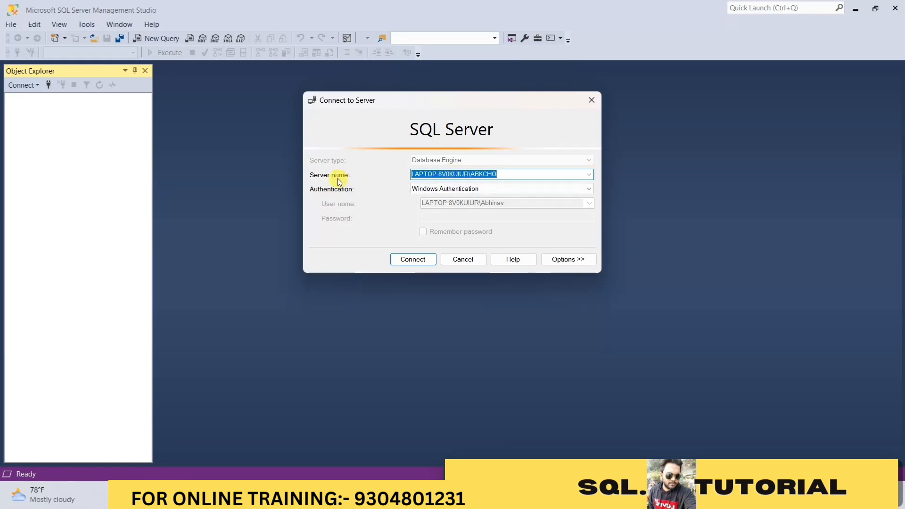
pyautogui.click(589, 177)
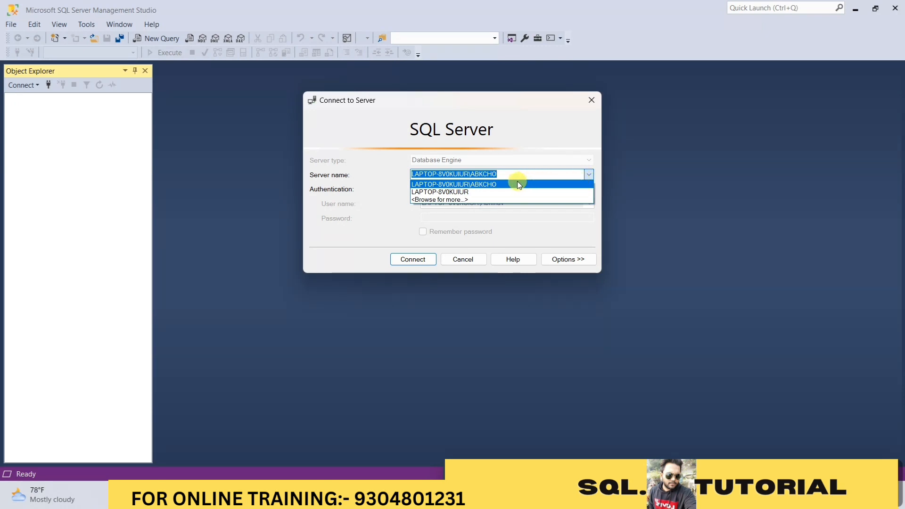
pyautogui.click(490, 184)
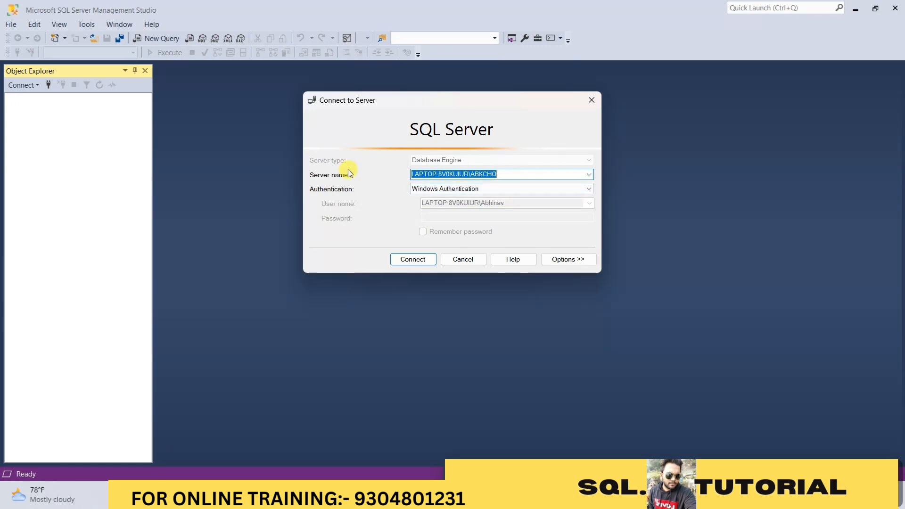
# Step: Search Windows for "sys", open System Information, check the computer's System Name in the widened item list and close the window
pyautogui.press('super')
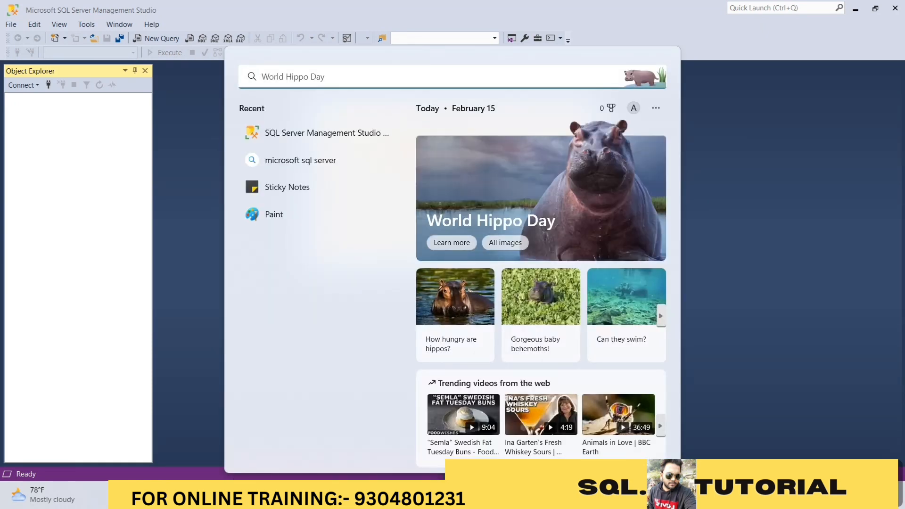
pyautogui.write('s')
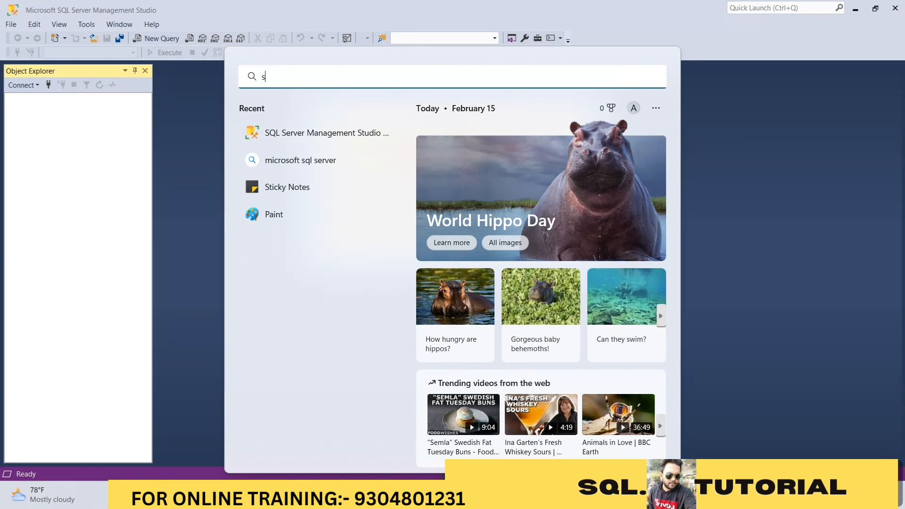
pyautogui.write('ys')
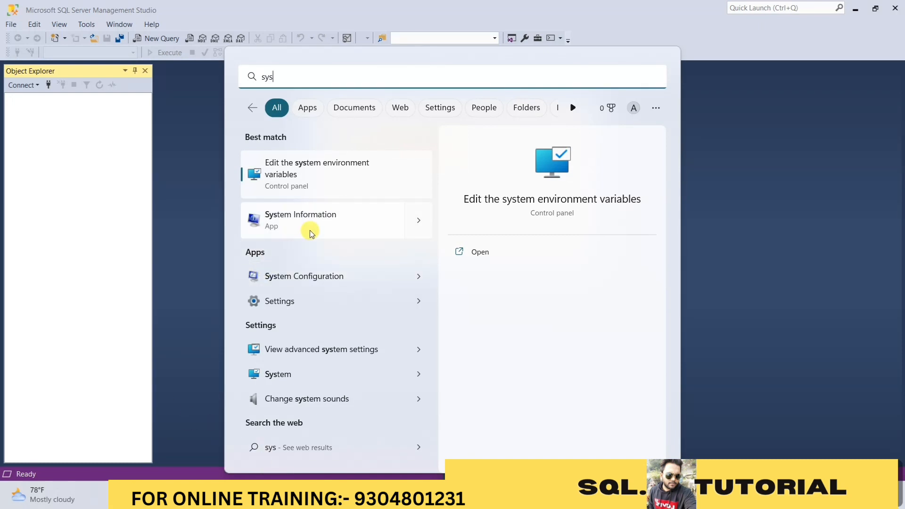
pyautogui.click(329, 218)
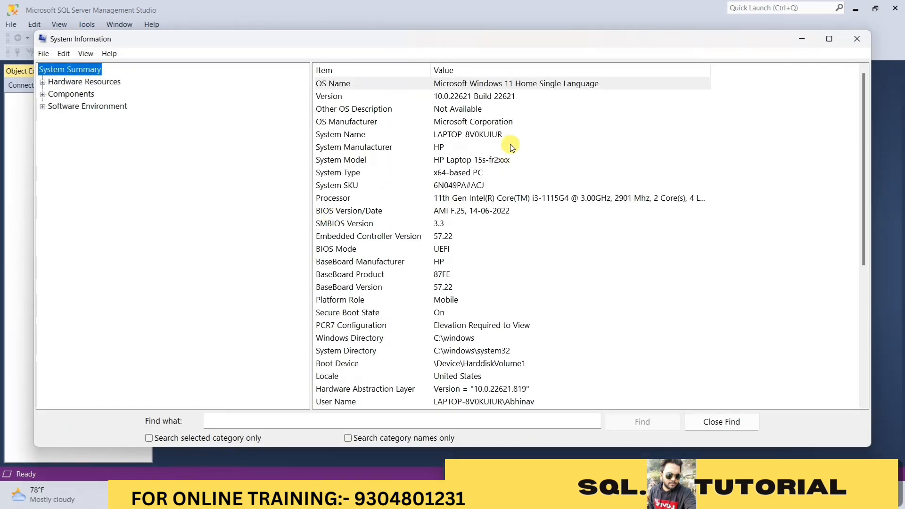
pyautogui.moveTo(430, 67); pyautogui.dragTo(581, 66)
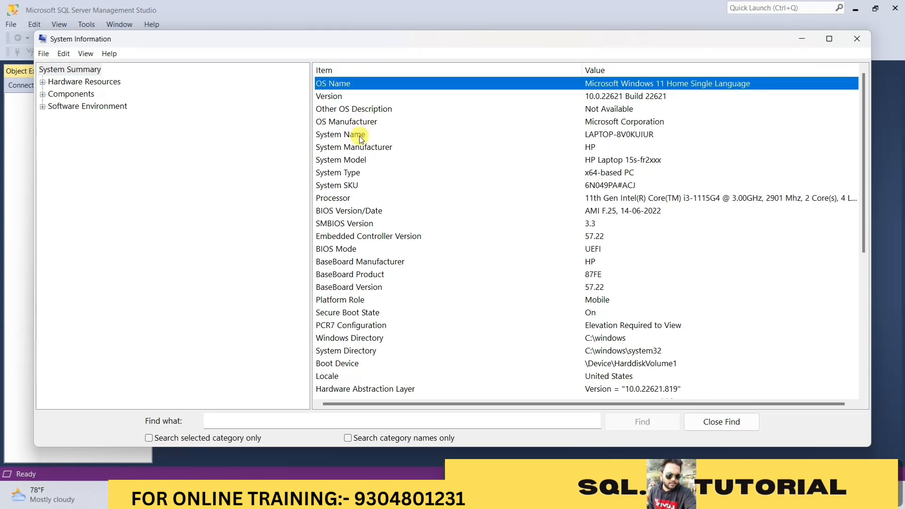
pyautogui.click(351, 133)
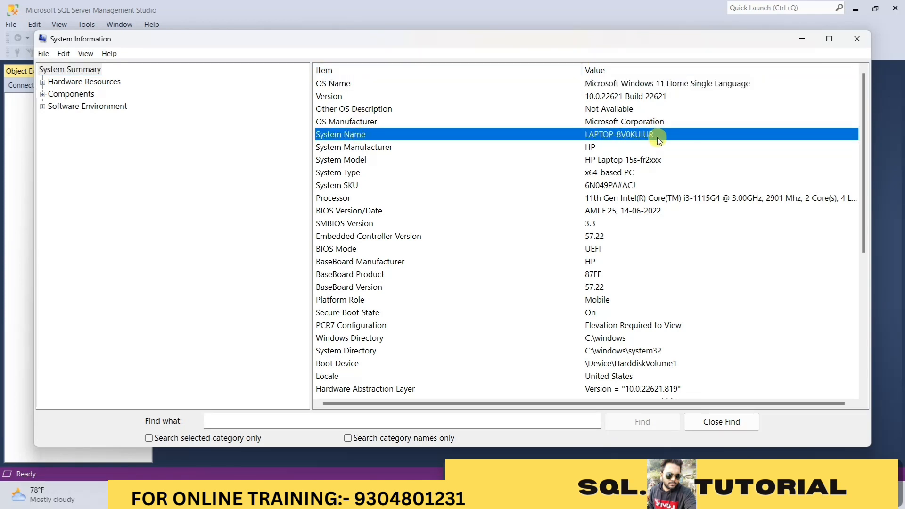
pyautogui.click(846, 36)
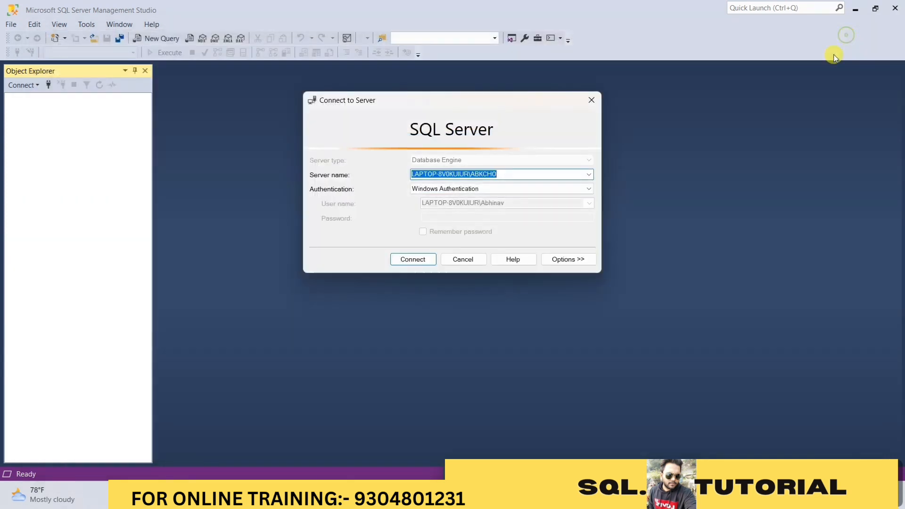
# Step: Set the server name to LAPTOP-8V0KUIUR and connect with Windows Authentication
pyautogui.click(589, 177)
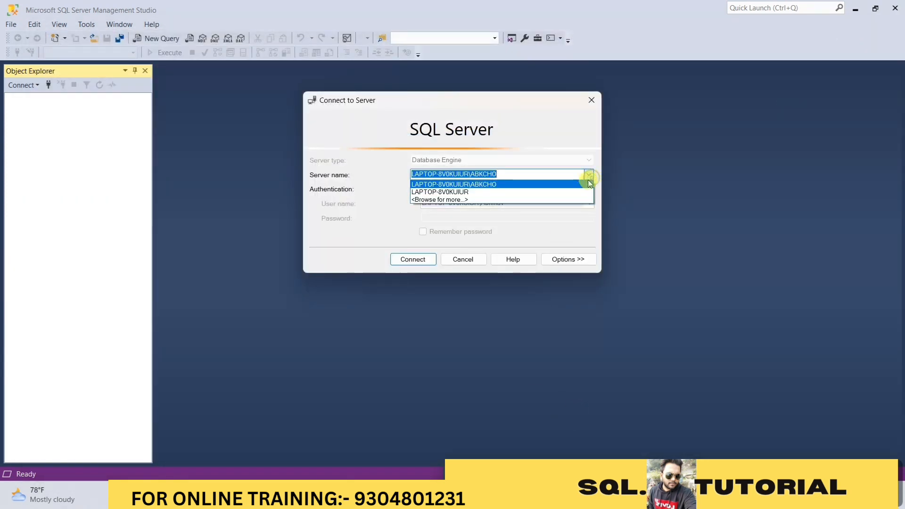
pyautogui.click(539, 192)
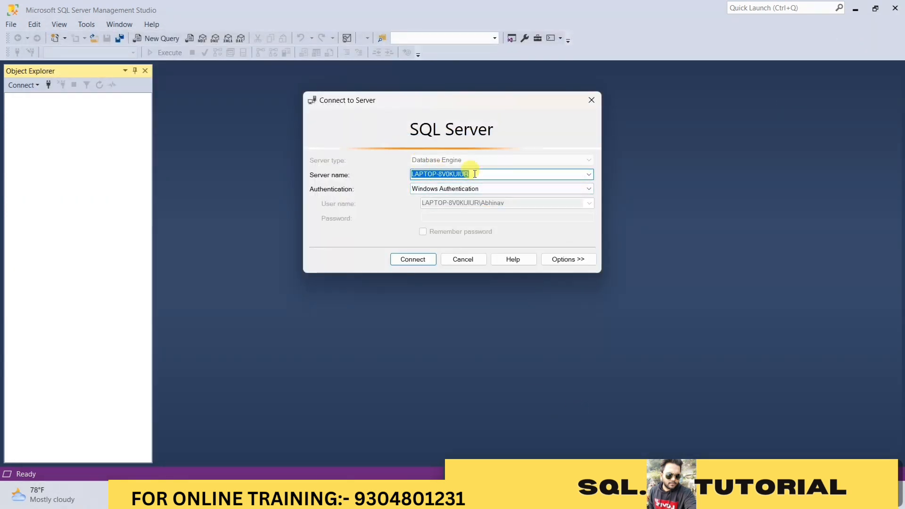
pyautogui.click(422, 257)
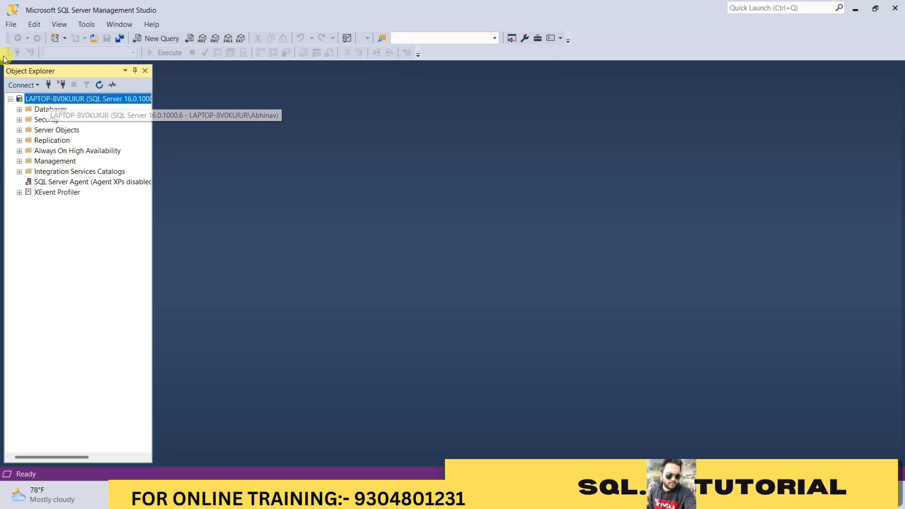
# Step: Expand the server's Databases, Security and Server Objects folders to examine their contents, and collapse them along with the server node
pyautogui.click(20, 110)
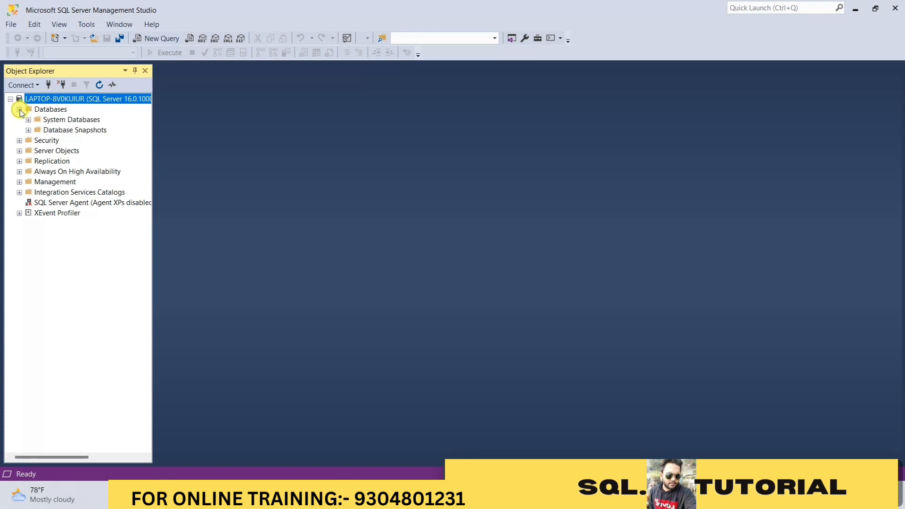
pyautogui.click(19, 140)
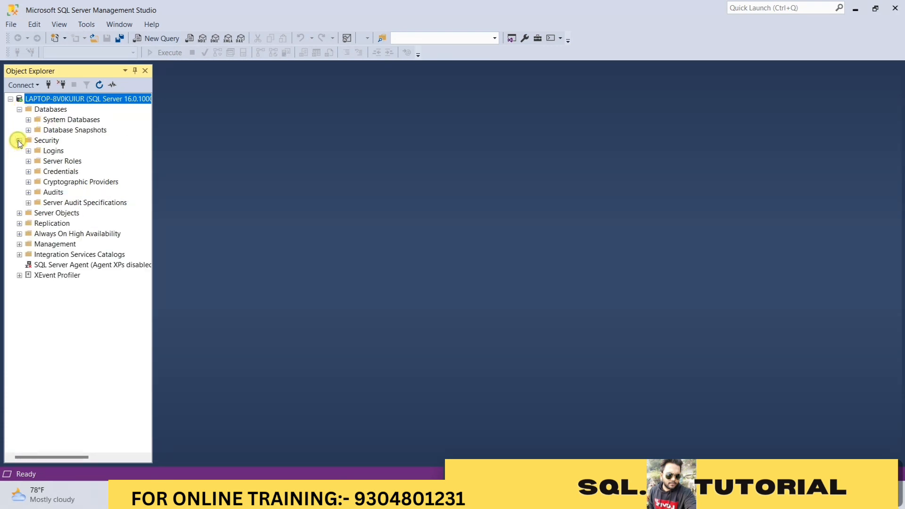
pyautogui.click(20, 213)
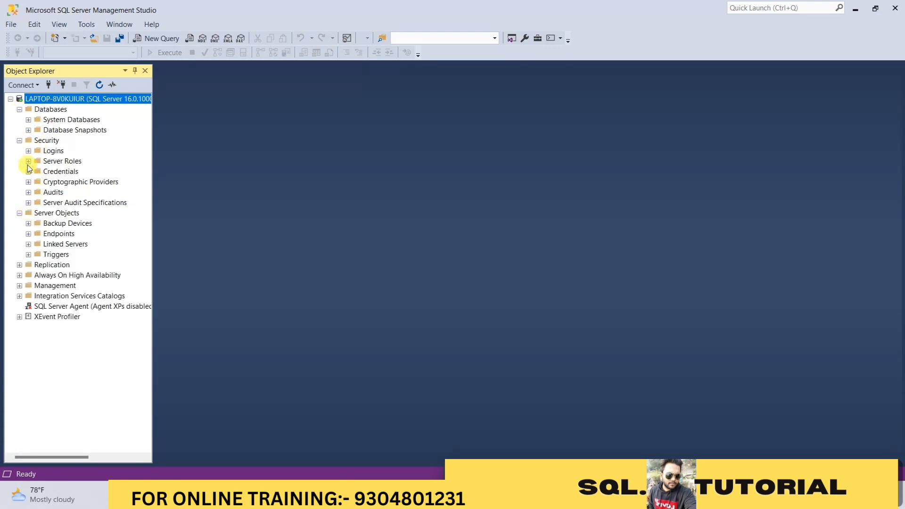
pyautogui.click(19, 109)
pyautogui.click(19, 120)
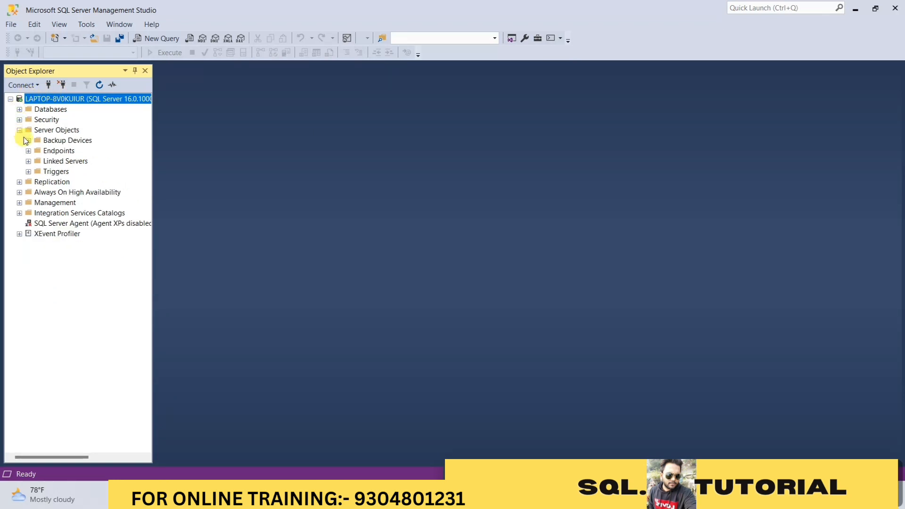
pyautogui.click(19, 130)
pyautogui.click(11, 98)
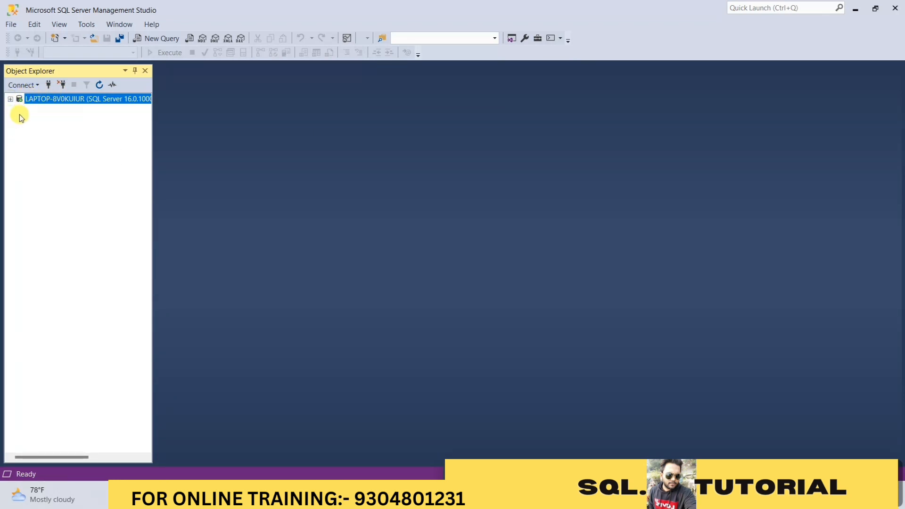